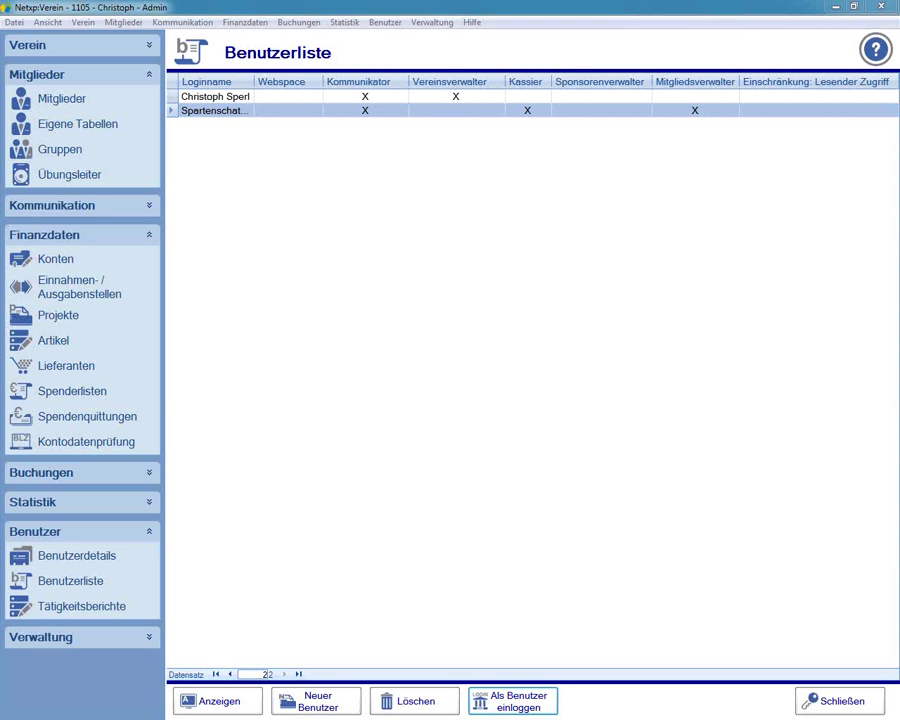
# Step: View the first user's access data and rights, close the record, and widen the Loginname column in the user list
pyautogui.click(211, 97)
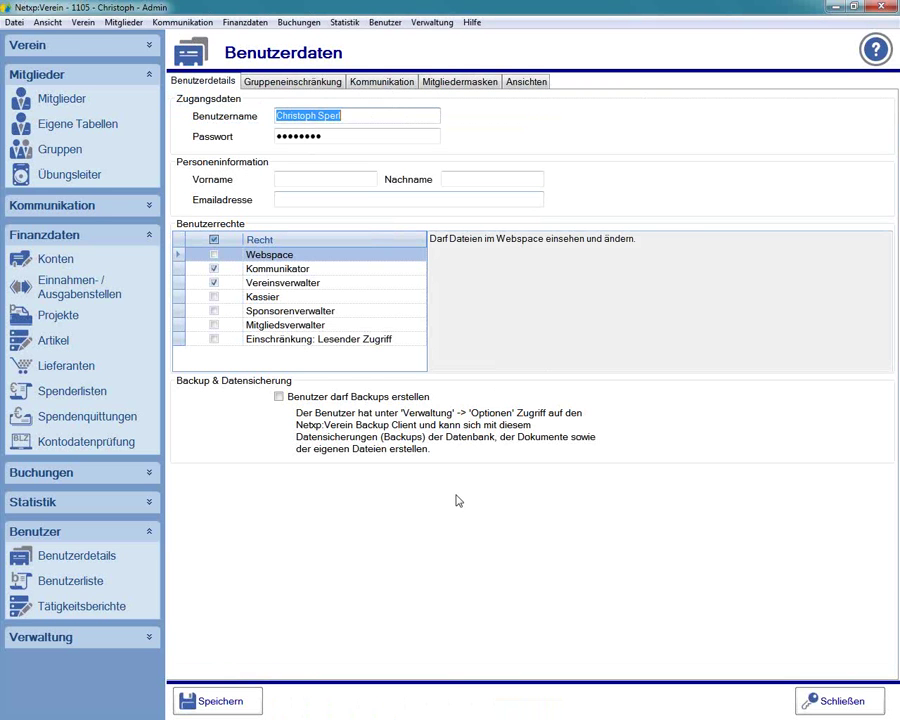
pyautogui.click(805, 697)
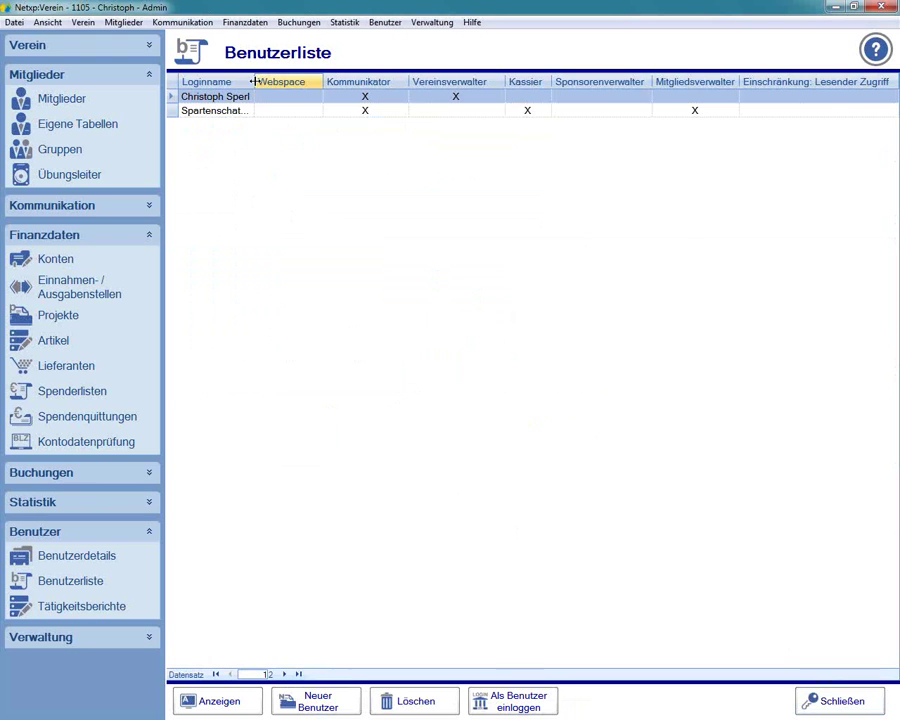
pyautogui.moveTo(254, 82); pyautogui.dragTo(276, 82)
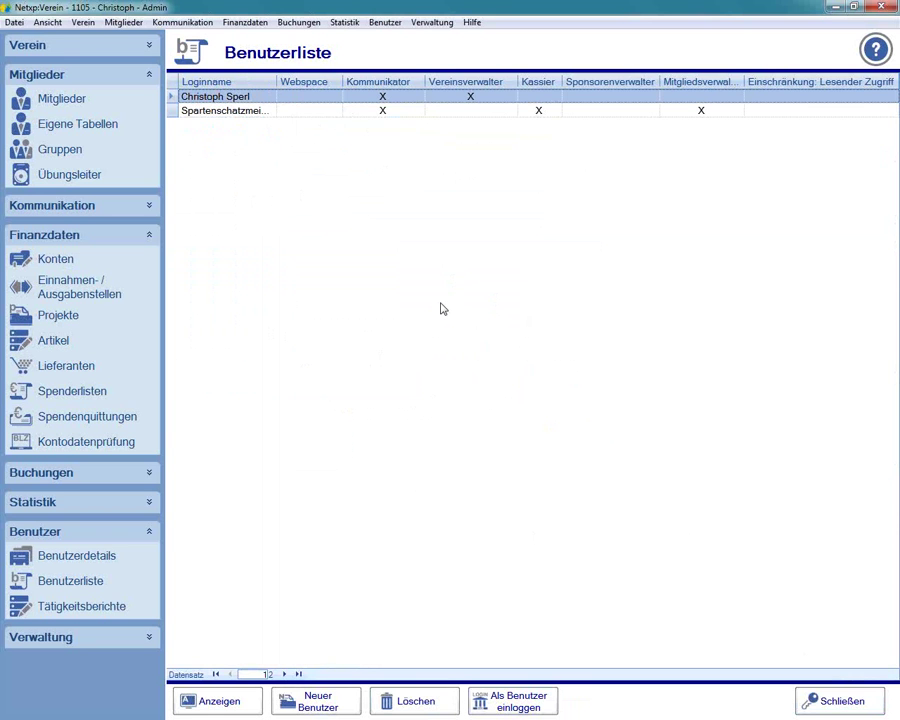
# Step: Open the first user's details, change the Benutzername to the surname only, enter a new account password in Passwort, and save
pyautogui.click(207, 700)
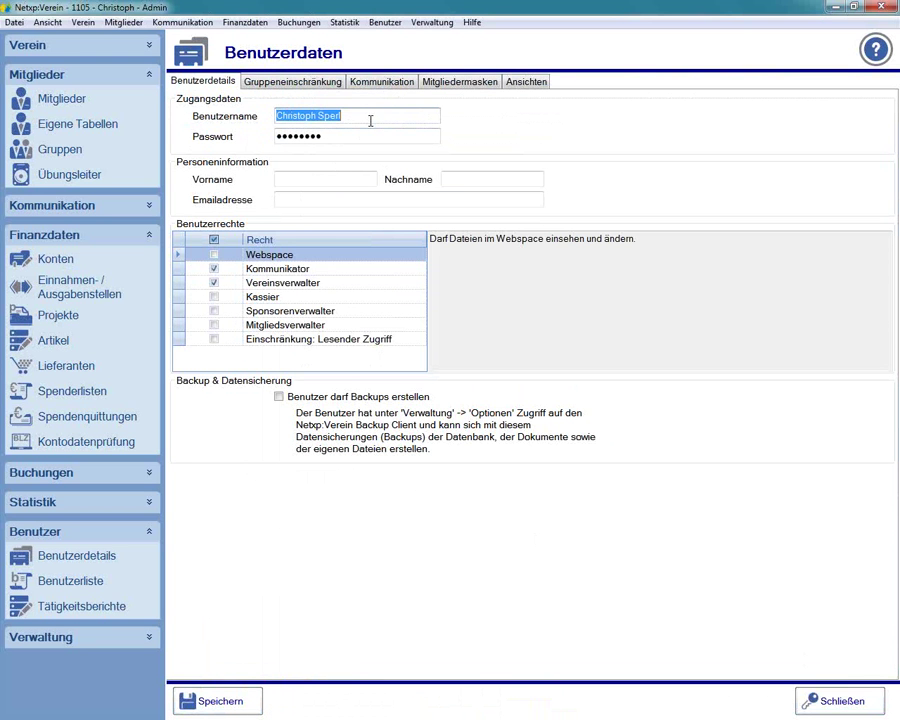
pyautogui.write('Sperl')
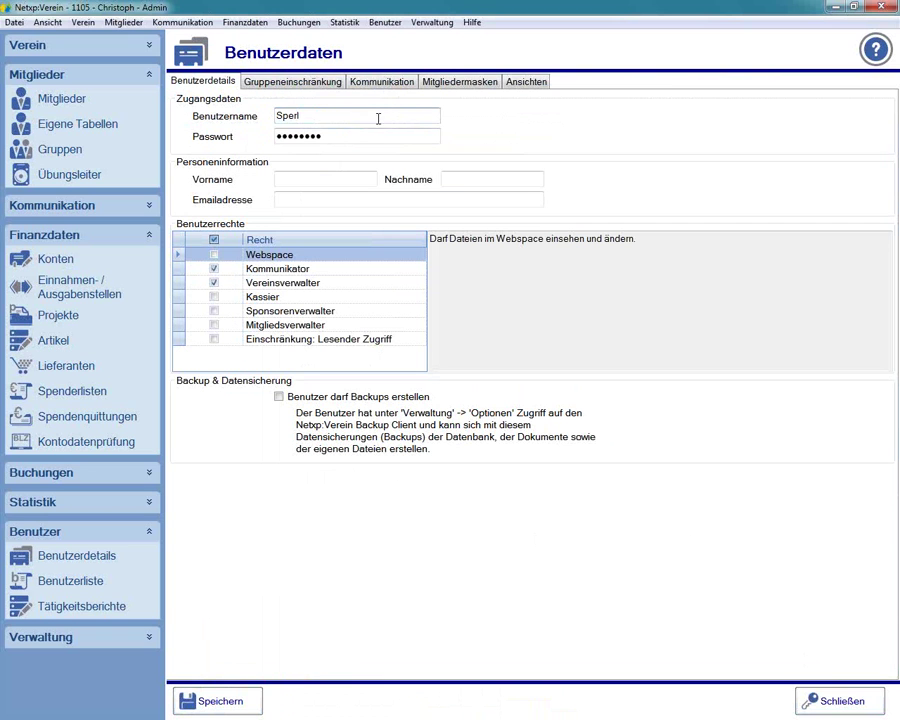
pyautogui.press('Tab')
pyautogui.write('***')
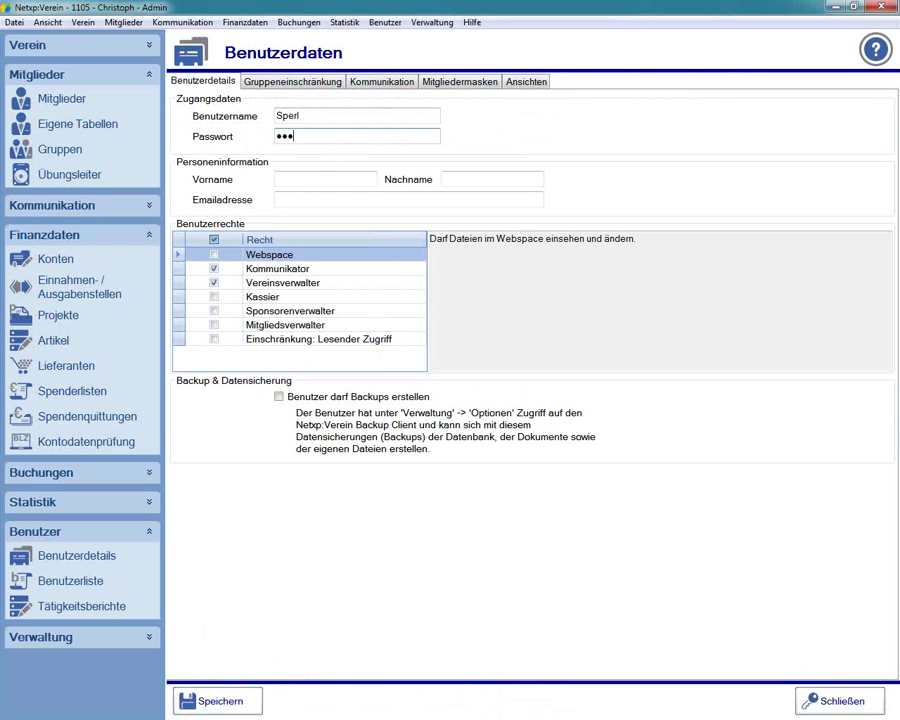
pyautogui.write('*****')
pyautogui.click(180, 696)
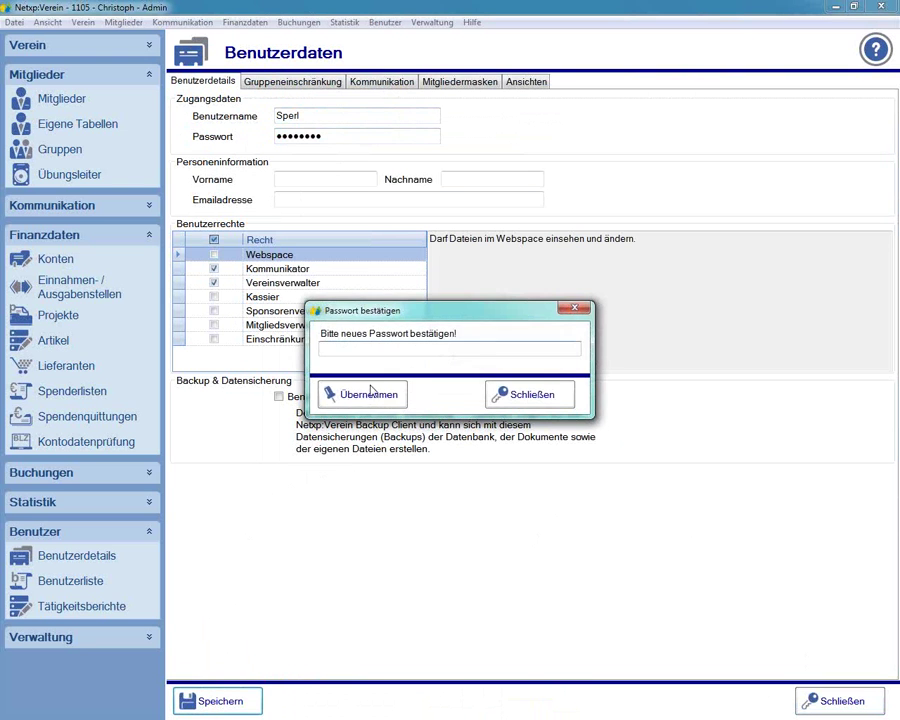
# Step: Try to confirm the new account password for the changed user
pyautogui.click(377, 352)
pyautogui.write('******')
pyautogui.click(364, 396)
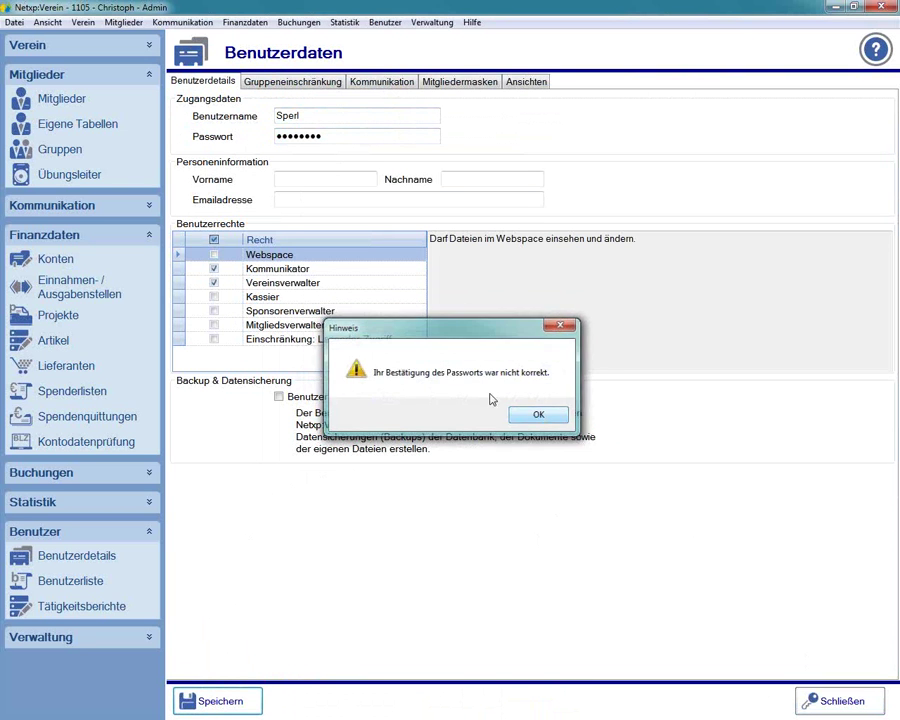
pyautogui.press('Return')
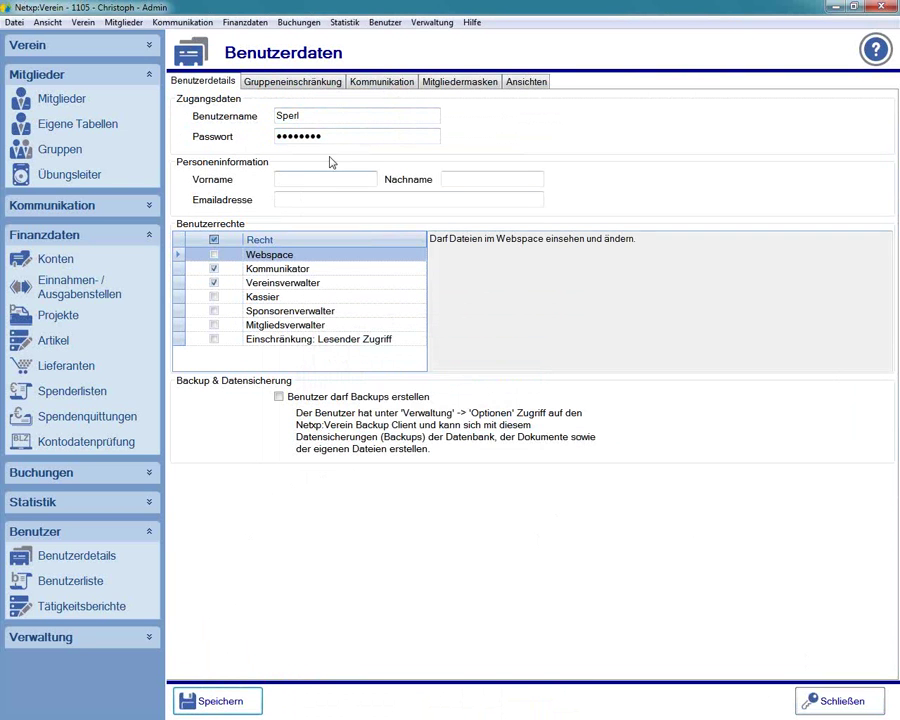
# Step: Save the user record again and re-enter the new account password to confirm it
pyautogui.click(217, 703)
pyautogui.write('*****')
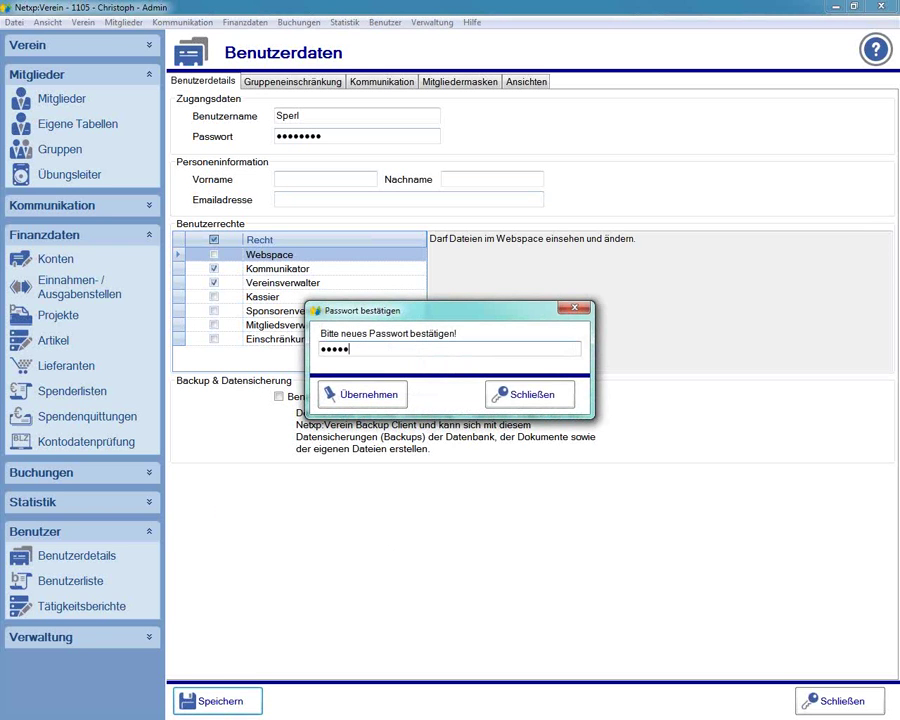
pyautogui.write('***')
pyautogui.click(364, 394)
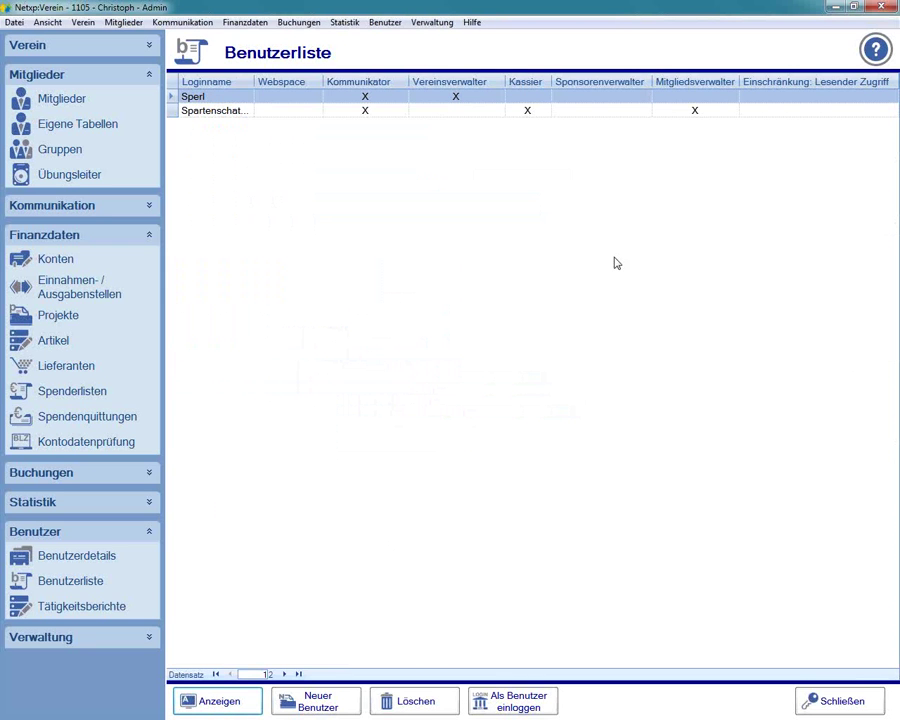
# Step: Widen the Loginname column and open the details of the first user in the list
pyautogui.doubleClick(253, 81)
pyautogui.click(250, 97)
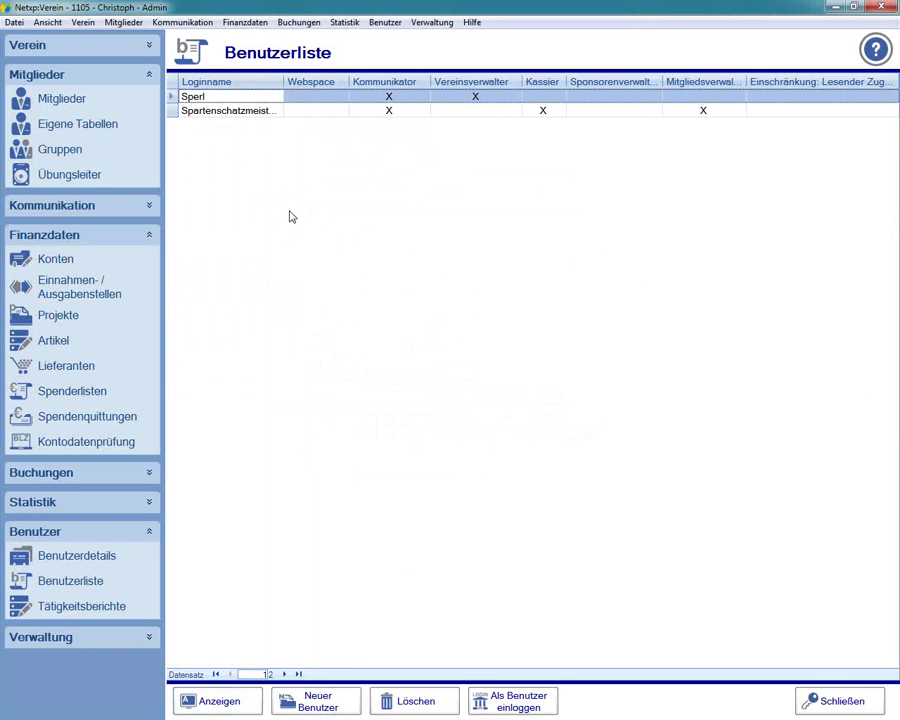
pyautogui.doubleClick(247, 101)
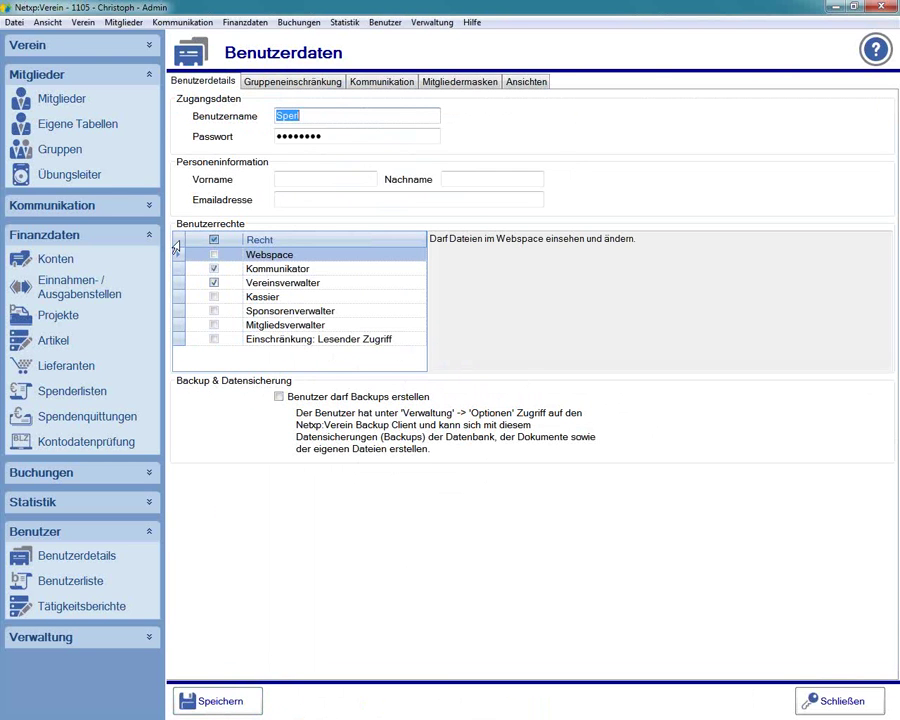
# Step: Review the Stammdaten of member number 1 from the member list, including its last change entry, and close the record
pyautogui.click(55, 95)
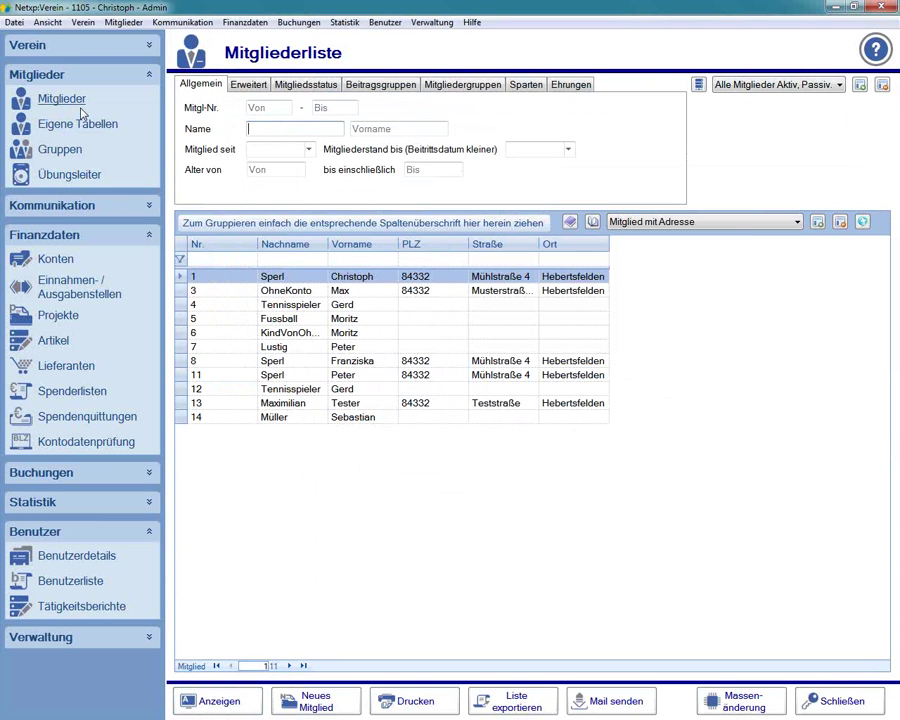
pyautogui.doubleClick(224, 280)
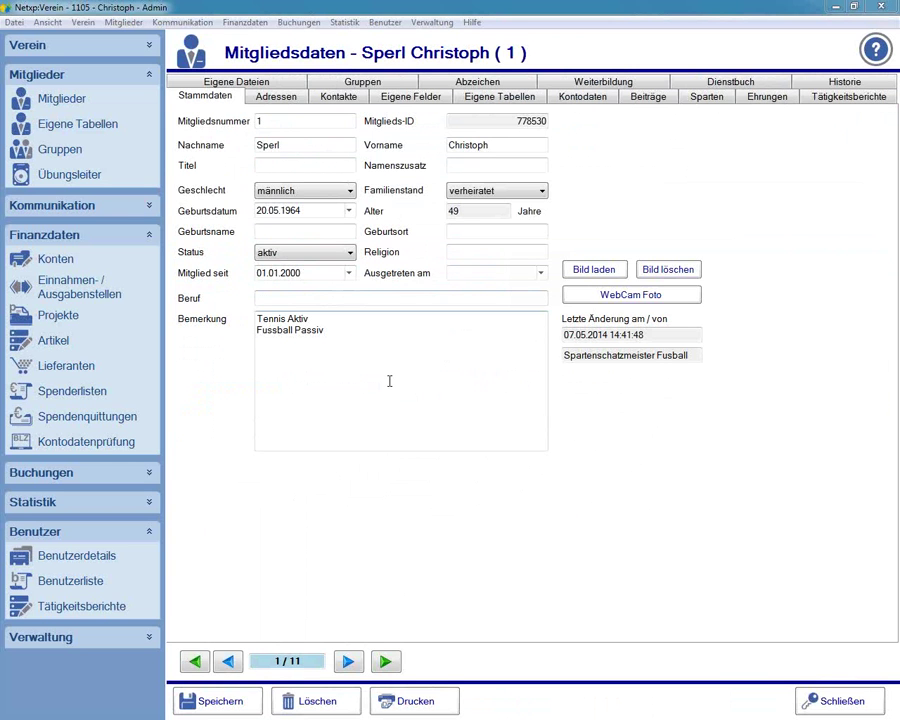
pyautogui.click(812, 703)
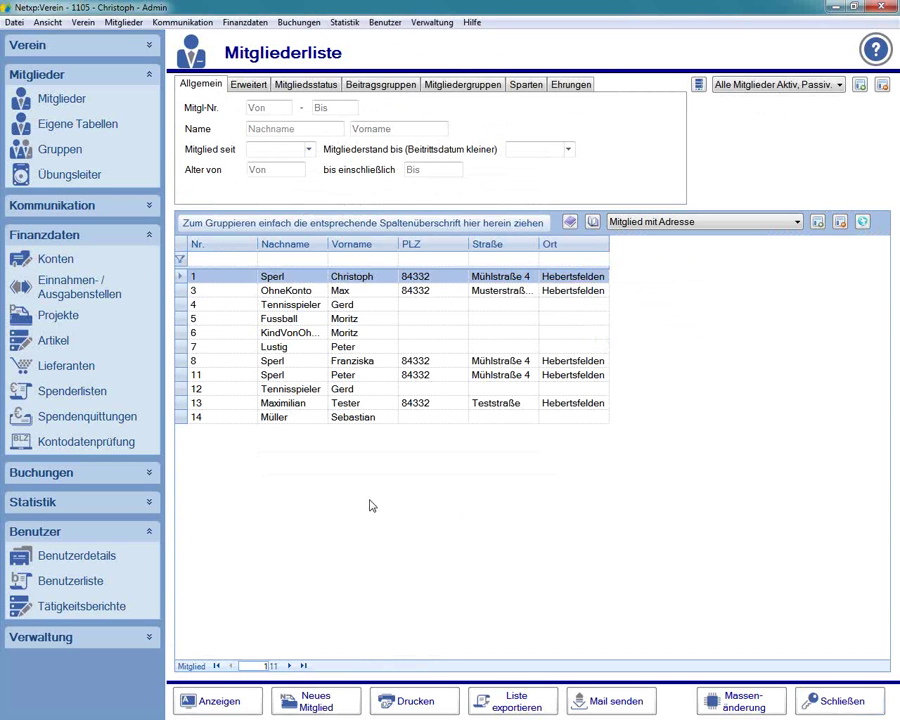
# Step: Return to the user list and check the Konteneinschränkung settings of the user Spartenschatzmeister Fusball, closing the record without changes
pyautogui.click(70, 582)
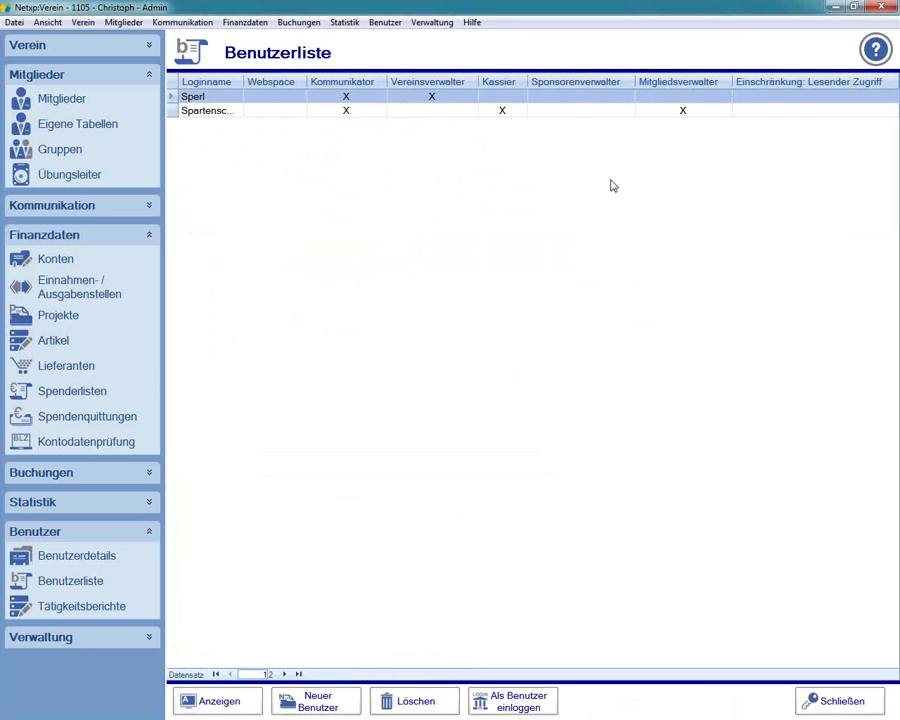
pyautogui.moveTo(243, 82); pyautogui.dragTo(276, 82)
pyautogui.doubleClick(233, 111)
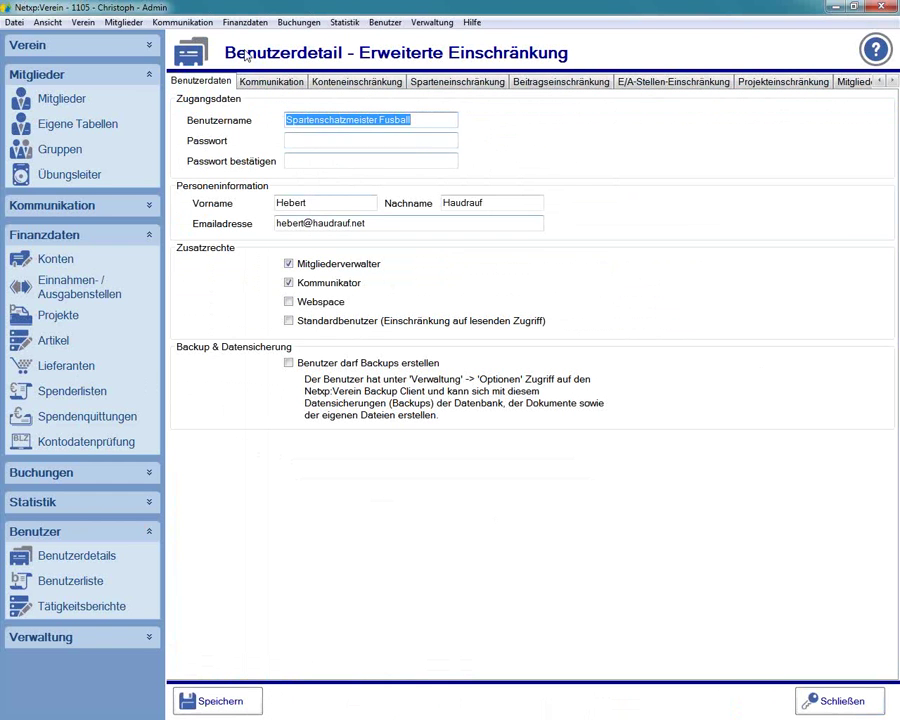
pyautogui.click(356, 81)
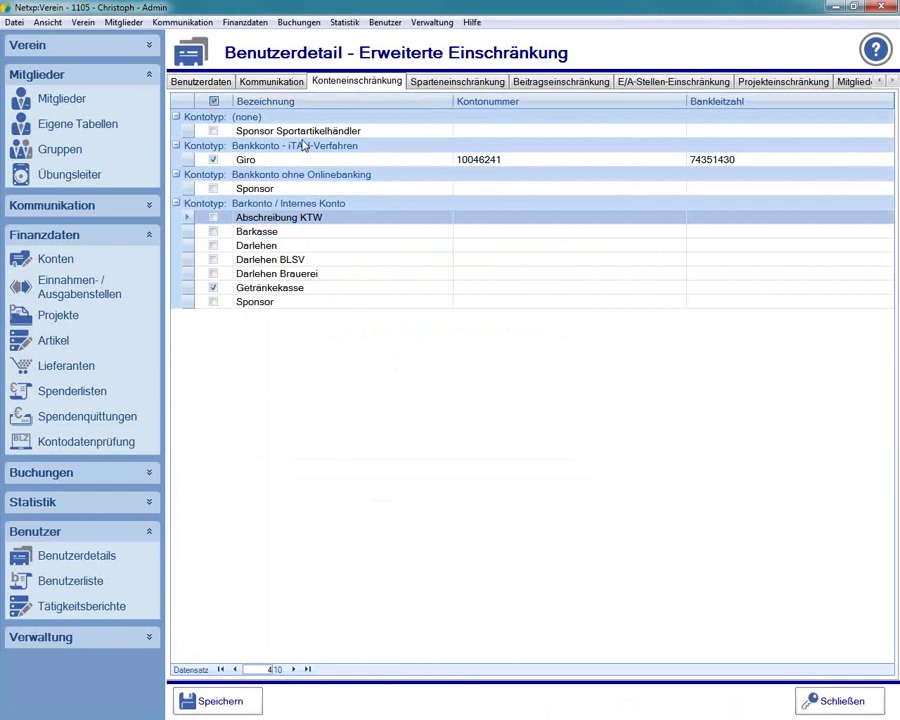
pyautogui.click(869, 702)
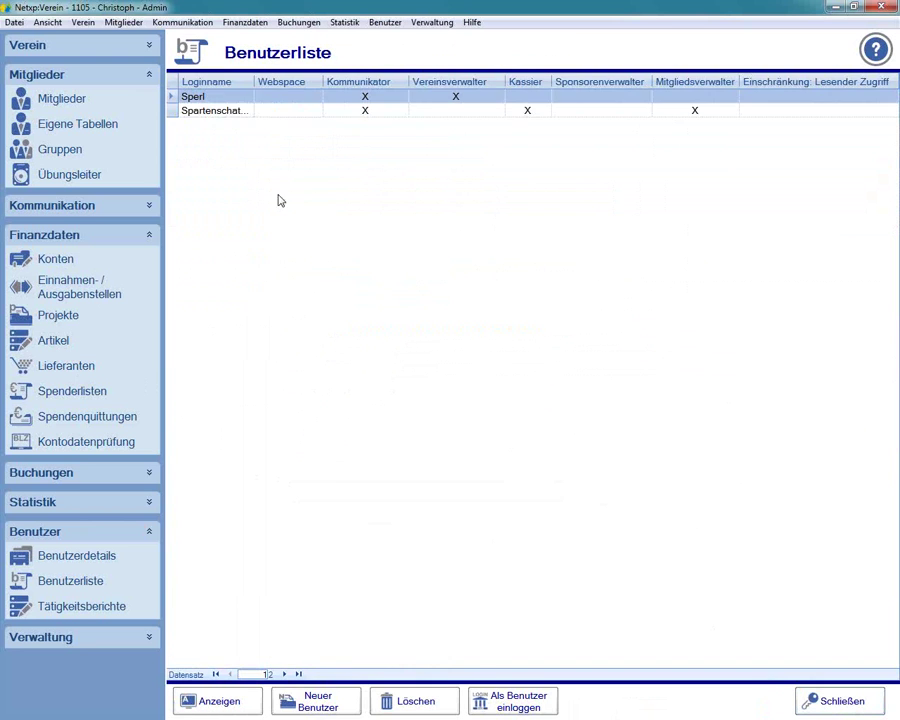
# Step: Log in as the user Spartenschatzmeister Fusball and open the list of accounts under Finanzdaten
pyautogui.click(210, 112)
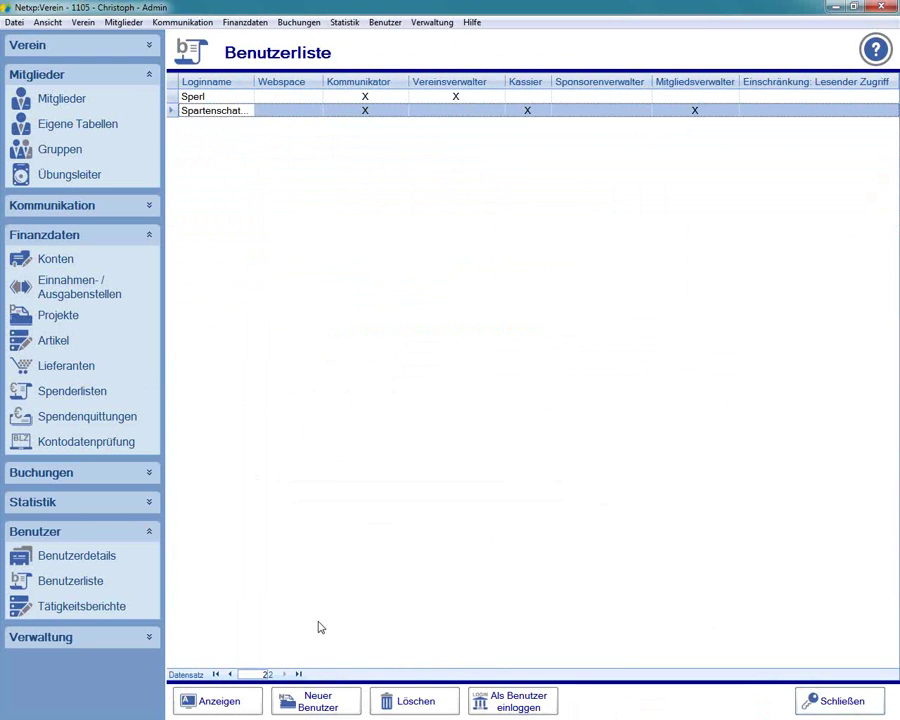
pyautogui.click(498, 701)
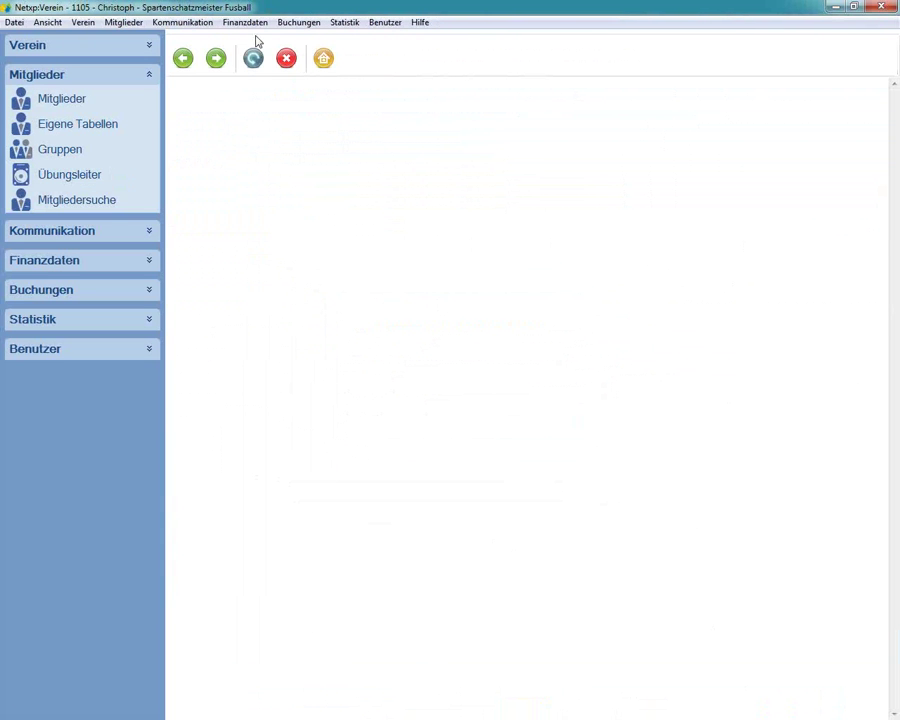
pyautogui.click(30, 262)
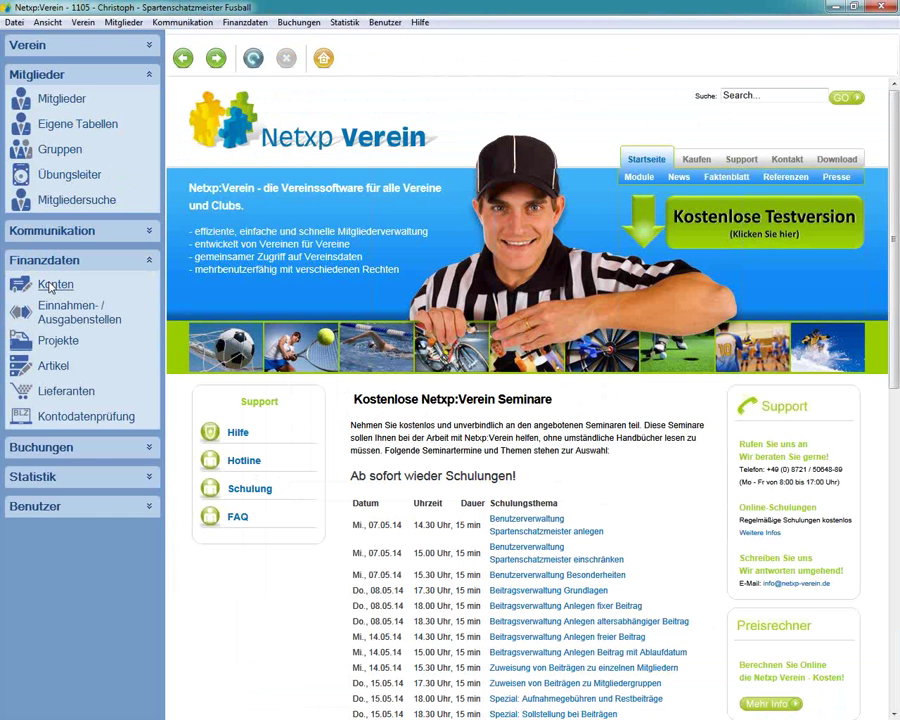
pyautogui.click(52, 286)
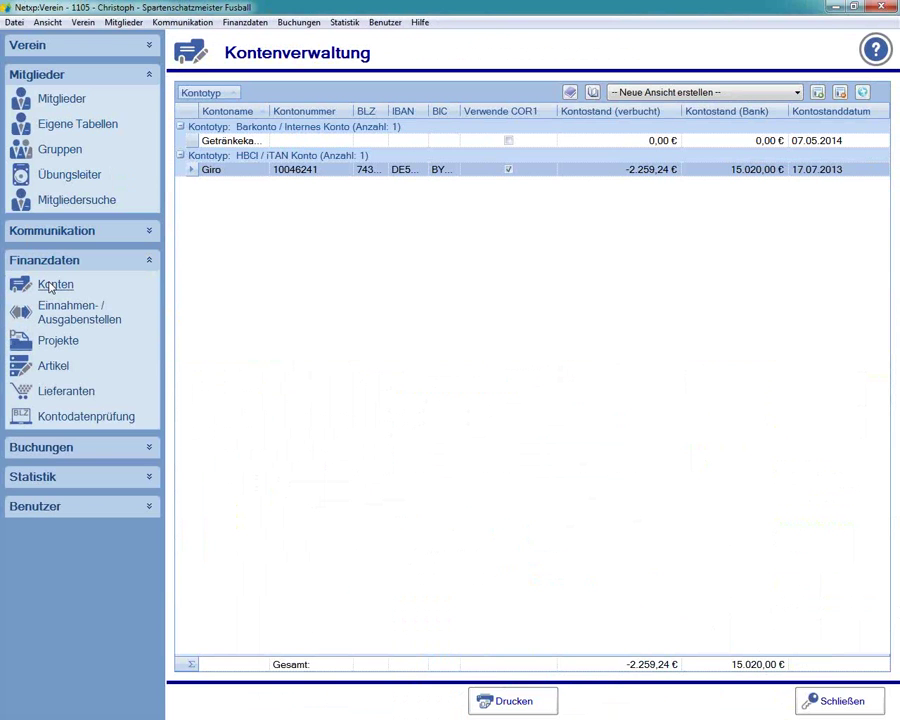
# Step: Adjust the column widths in the account list so the Giro account's BLZ is fully readable
pyautogui.click(250, 171)
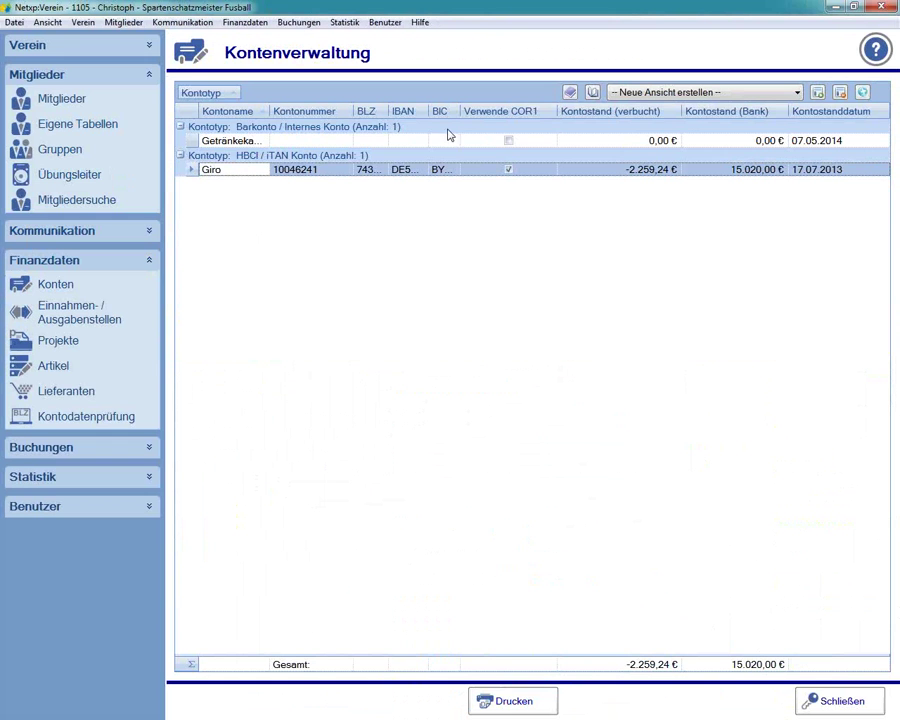
pyautogui.moveTo(459, 111)
pyautogui.mouseDown()
pyautogui.moveTo(476, 111)
pyautogui.moveTo(445, 111)
pyautogui.mouseUp()
pyautogui.moveTo(391, 113); pyautogui.dragTo(412, 111)
pyautogui.click(395, 173)
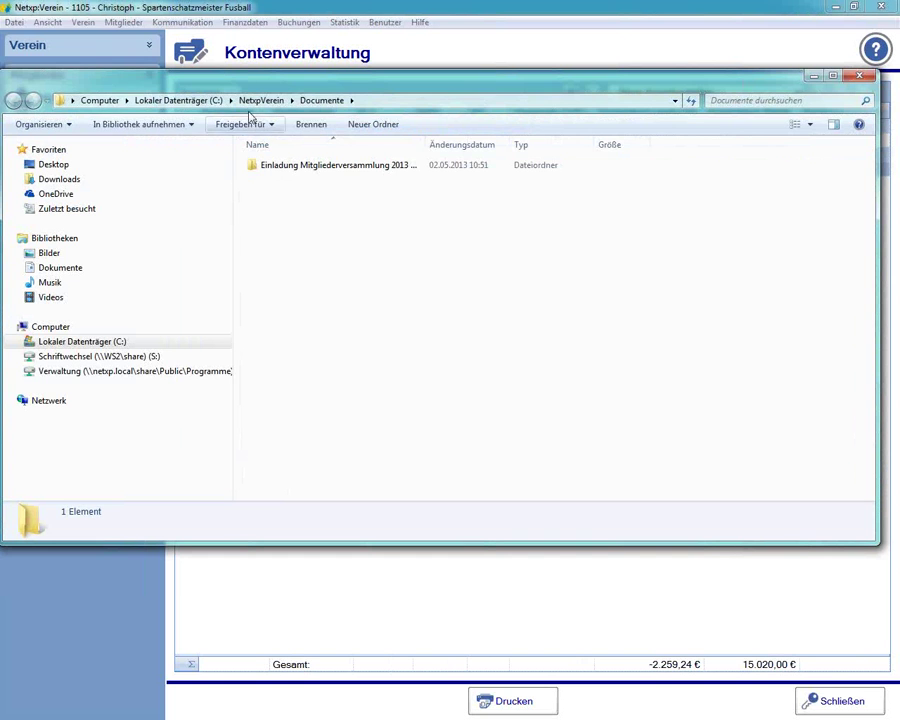
# Step: In Windows Explorer, go up to the NetxpVerein program folder and locate FinAdmin.exe
pyautogui.click(258, 101)
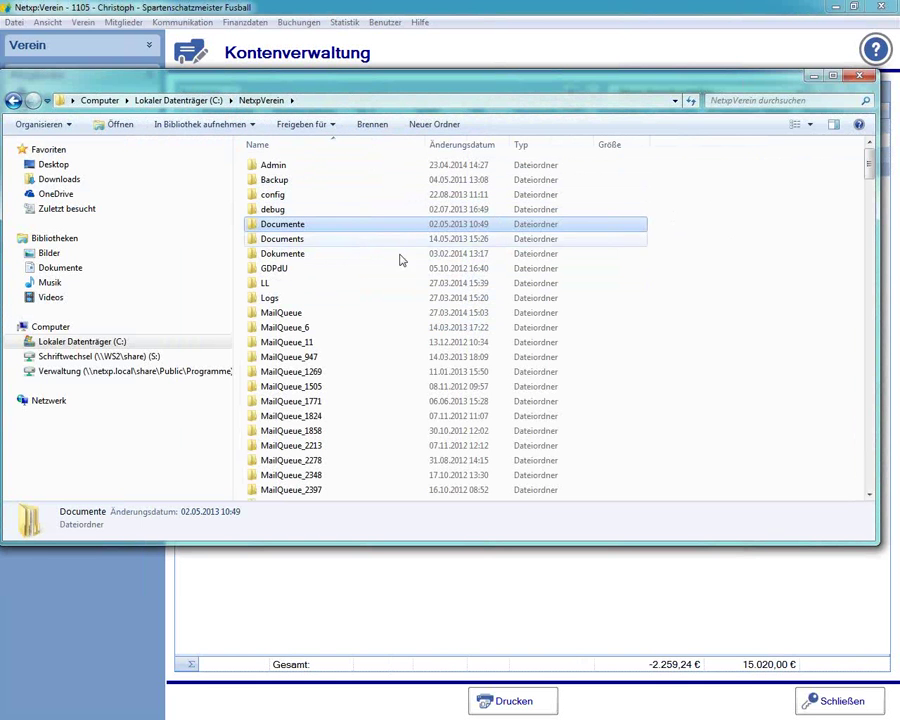
pyautogui.moveTo(869, 165); pyautogui.dragTo(880, 455)
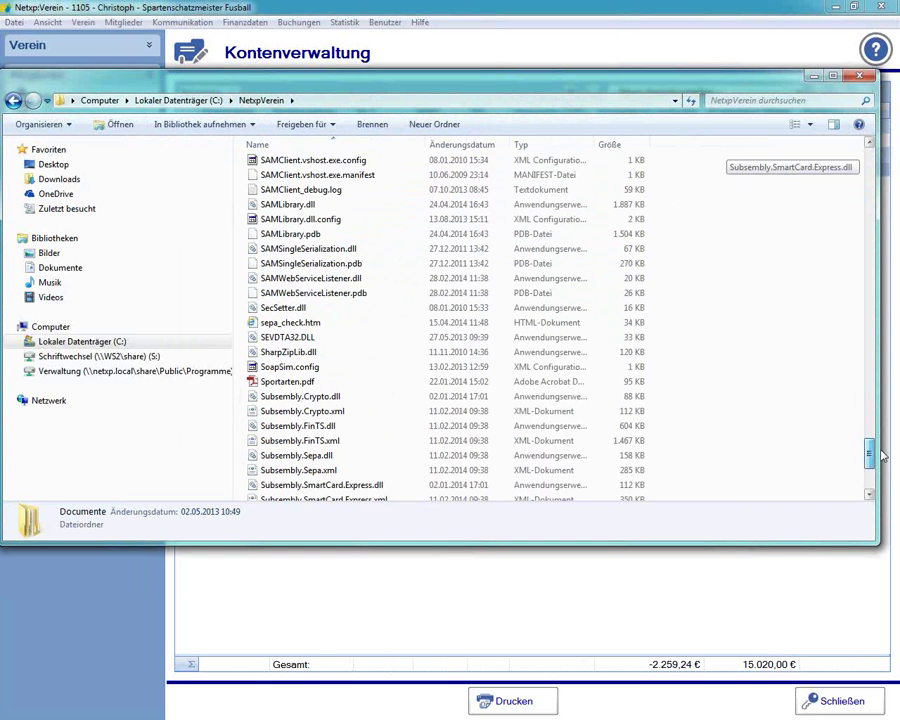
pyautogui.scroll(3, 870, 454)
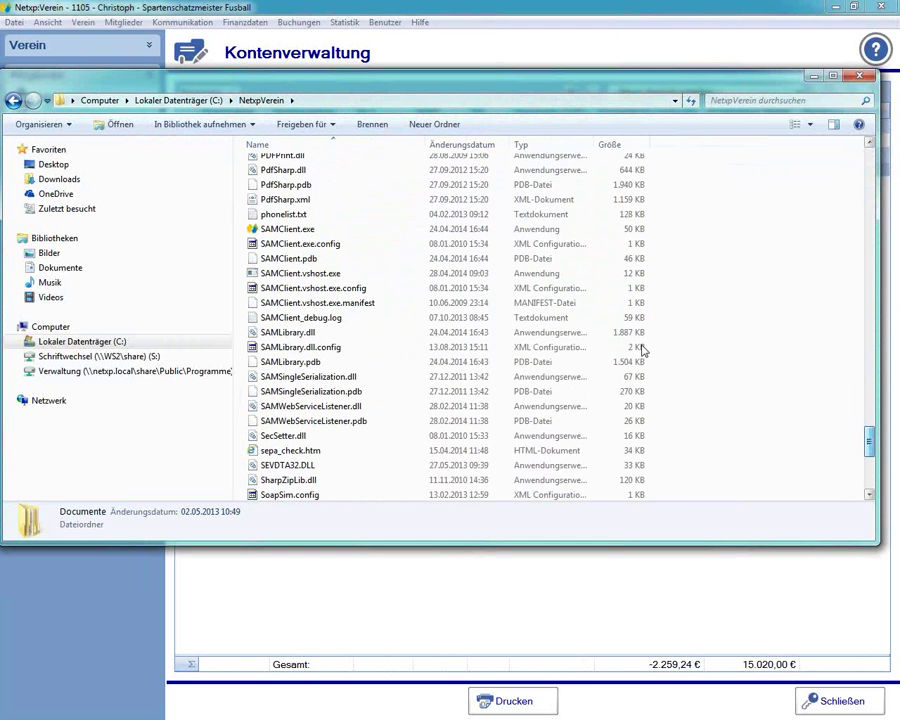
pyautogui.click(279, 230)
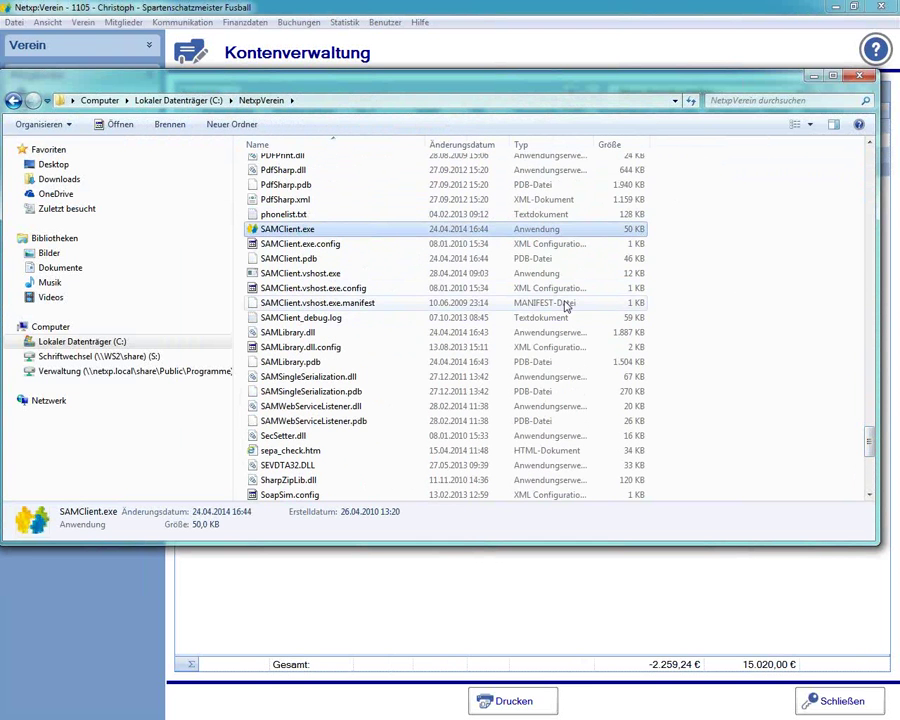
pyautogui.write('fin')
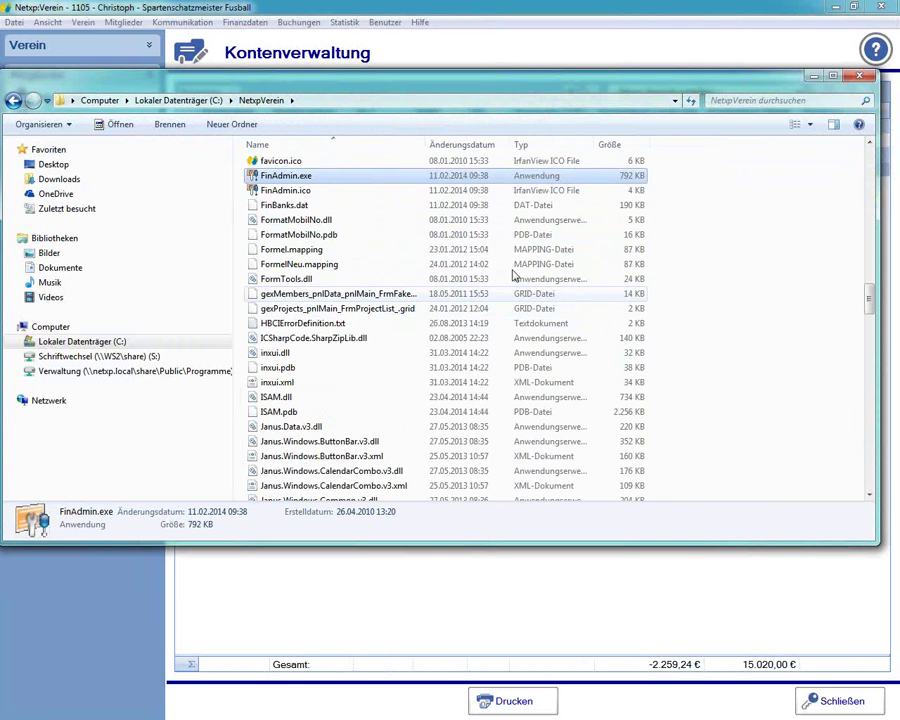
# Step: Run FinAdmin.exe to view the configured HBCI and FinTS bank accesses, and close it along with the Explorer window
pyautogui.doubleClick(412, 177)
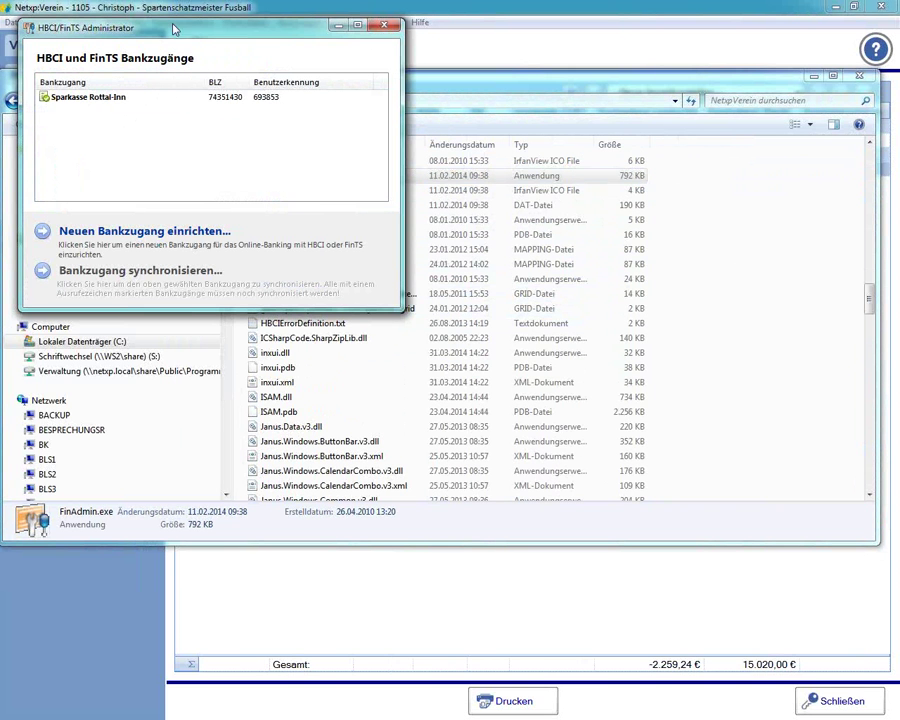
pyautogui.click(384, 24)
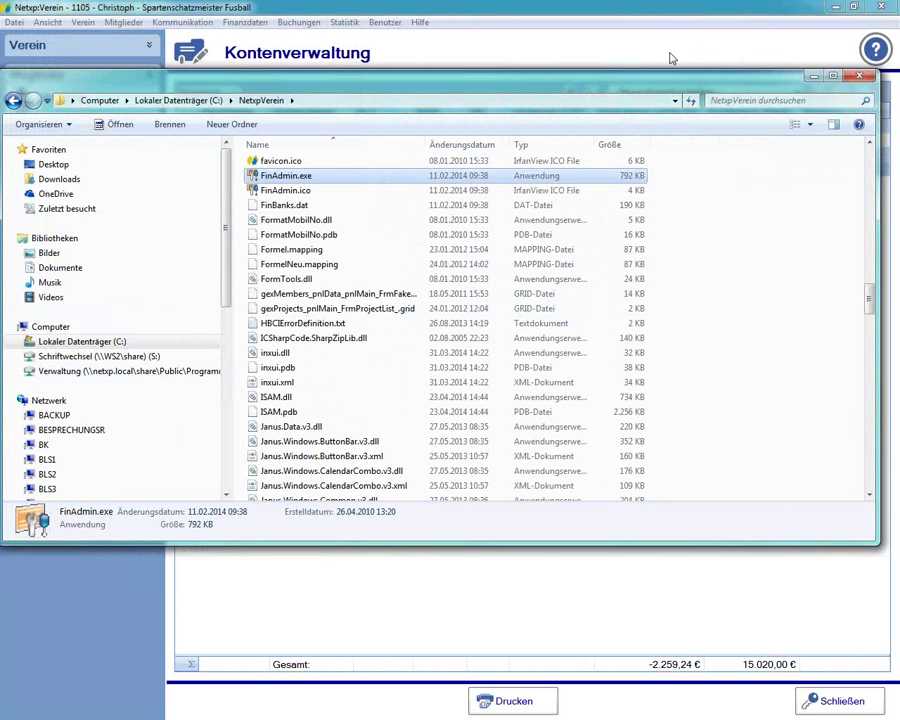
pyautogui.click(858, 76)
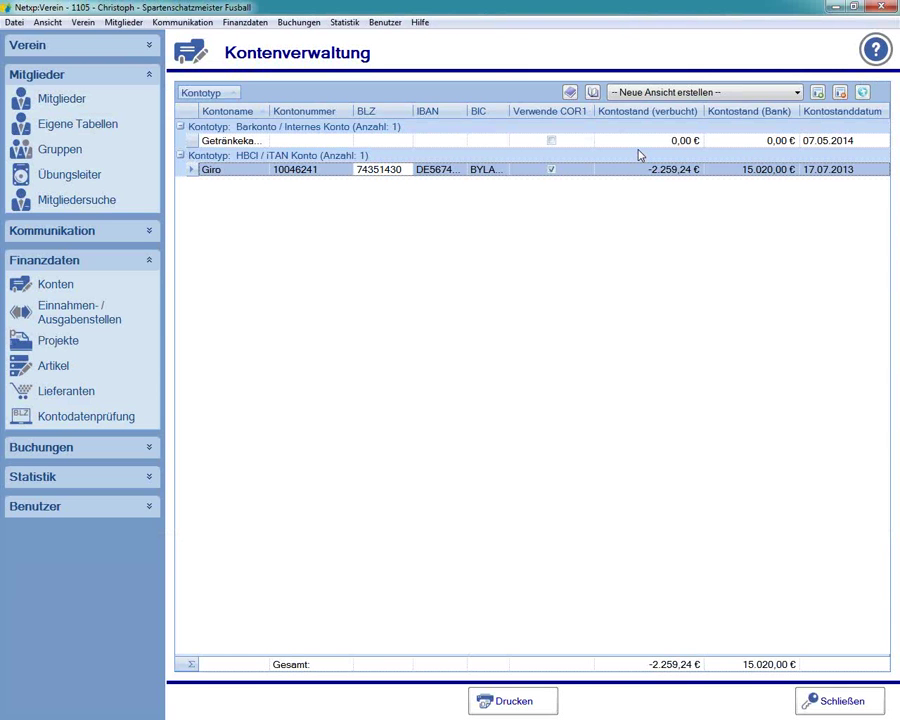
pyautogui.click(187, 172)
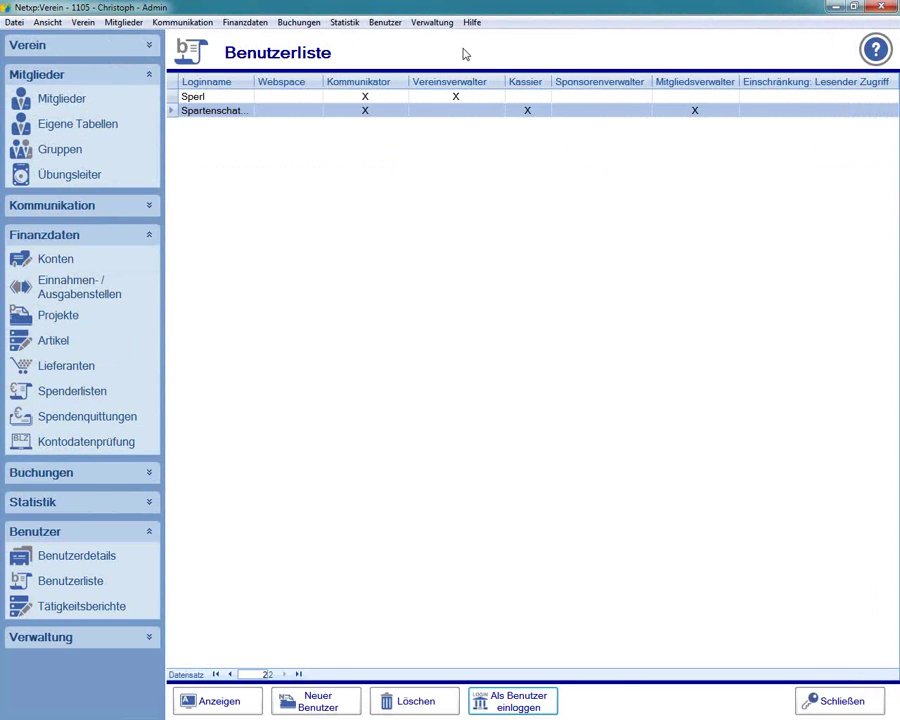
# Step: Widen the Loginname and Kassier columns in the user list to read the rights assigned to Spartenschatzmeister Fusball
pyautogui.moveTo(255, 81); pyautogui.dragTo(300, 84)
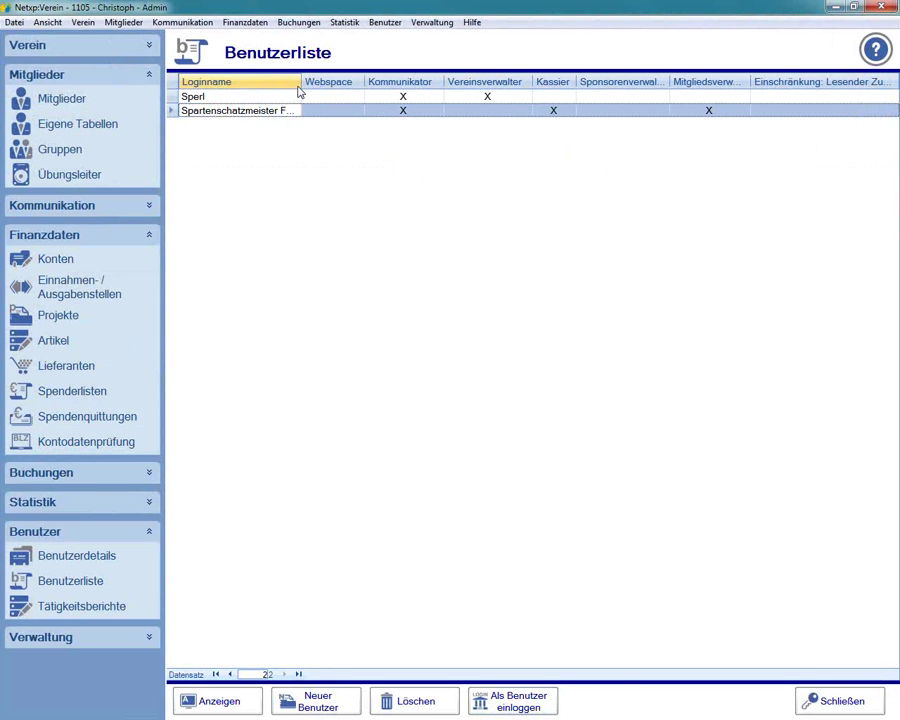
pyautogui.doubleClick(300, 84)
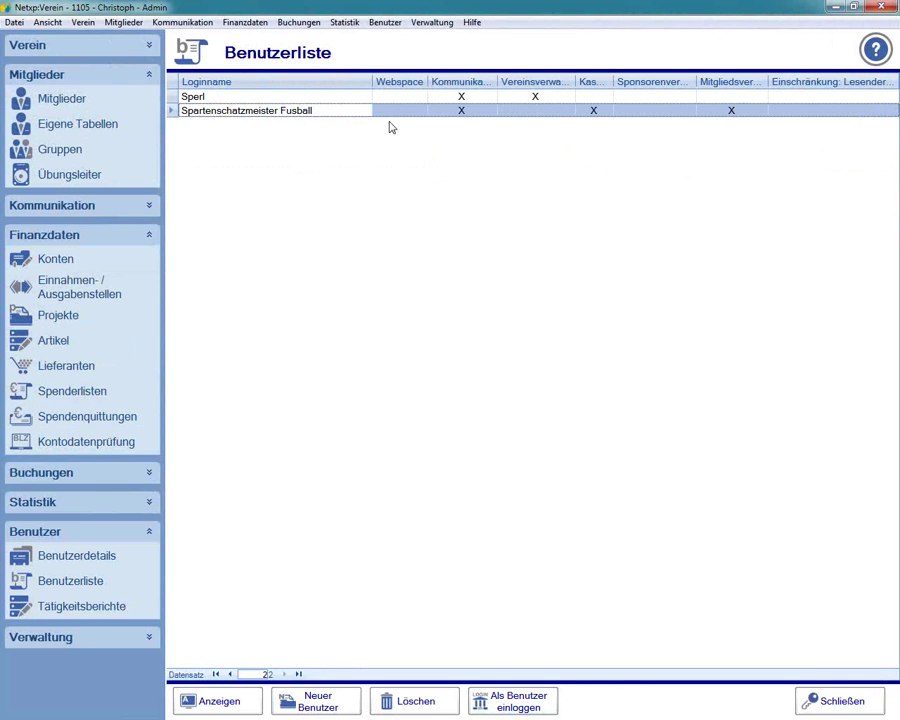
pyautogui.click(405, 111)
pyautogui.click(506, 111)
pyautogui.click(585, 111)
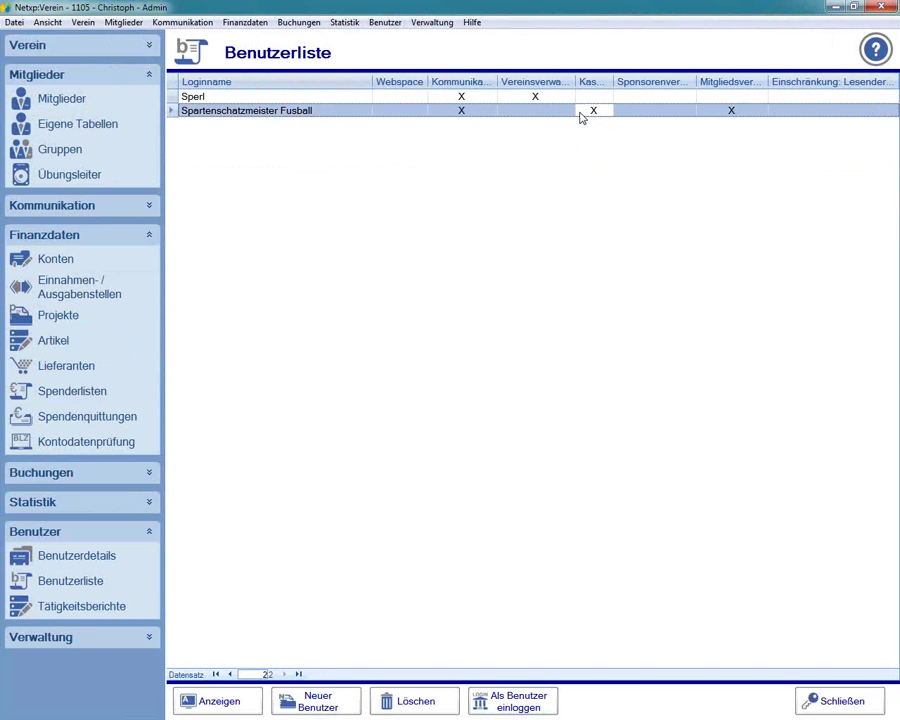
pyautogui.moveTo(611, 80); pyautogui.dragTo(630, 82)
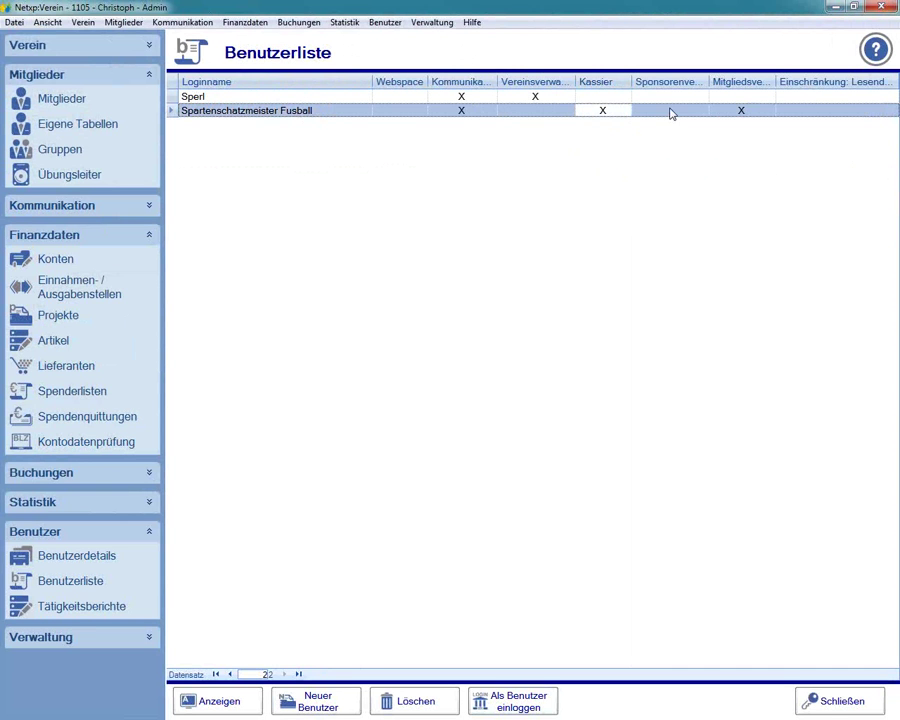
# Step: Reload the user list, open the details of Spartenschatzmeister Fusball and view the user data and communication settings
pyautogui.click(97, 582)
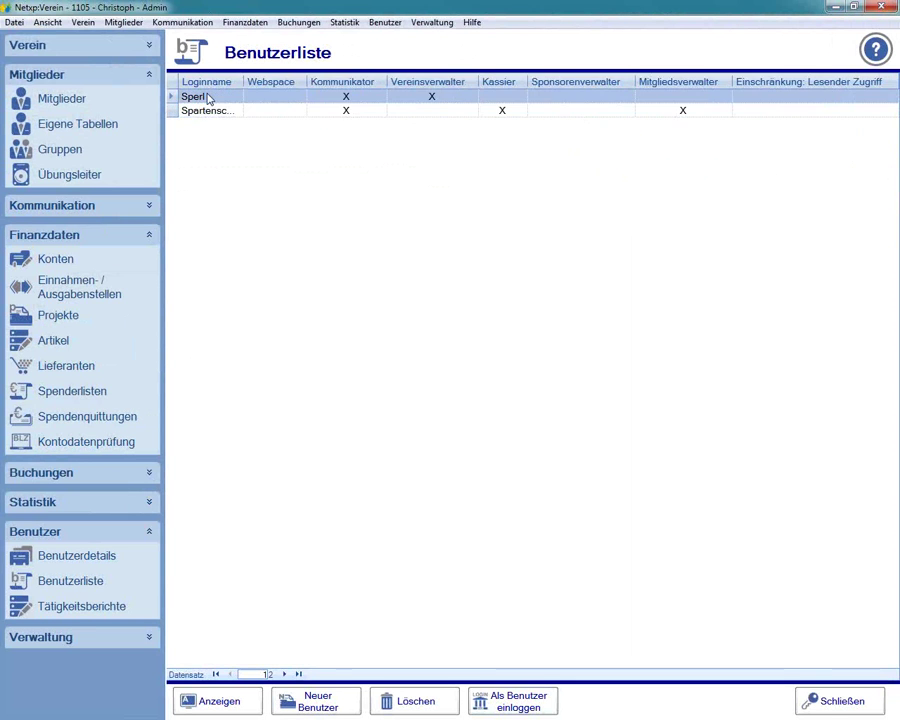
pyautogui.doubleClick(184, 112)
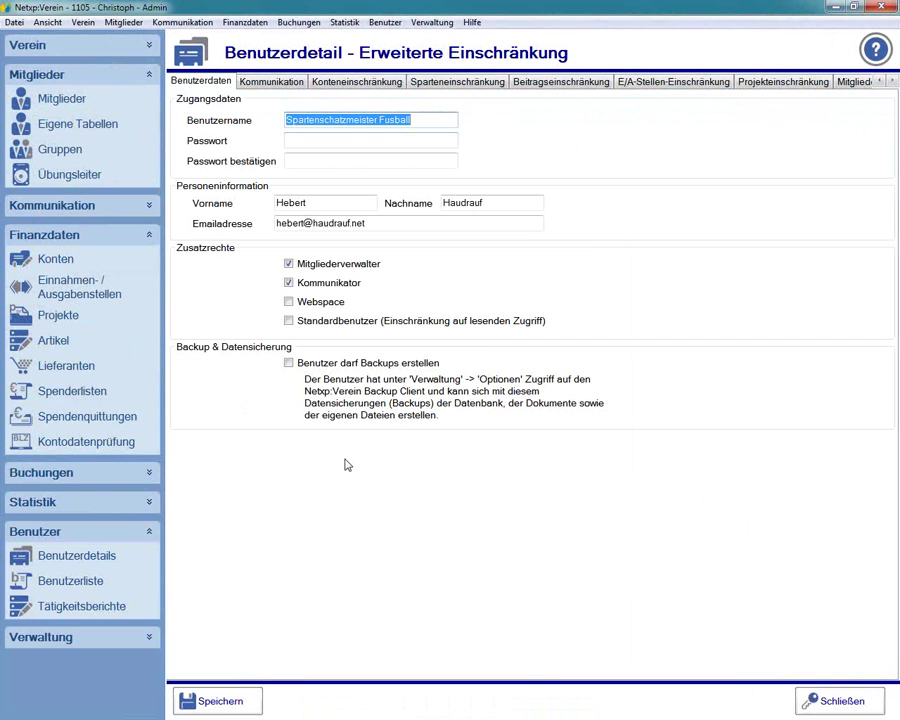
pyautogui.click(272, 84)
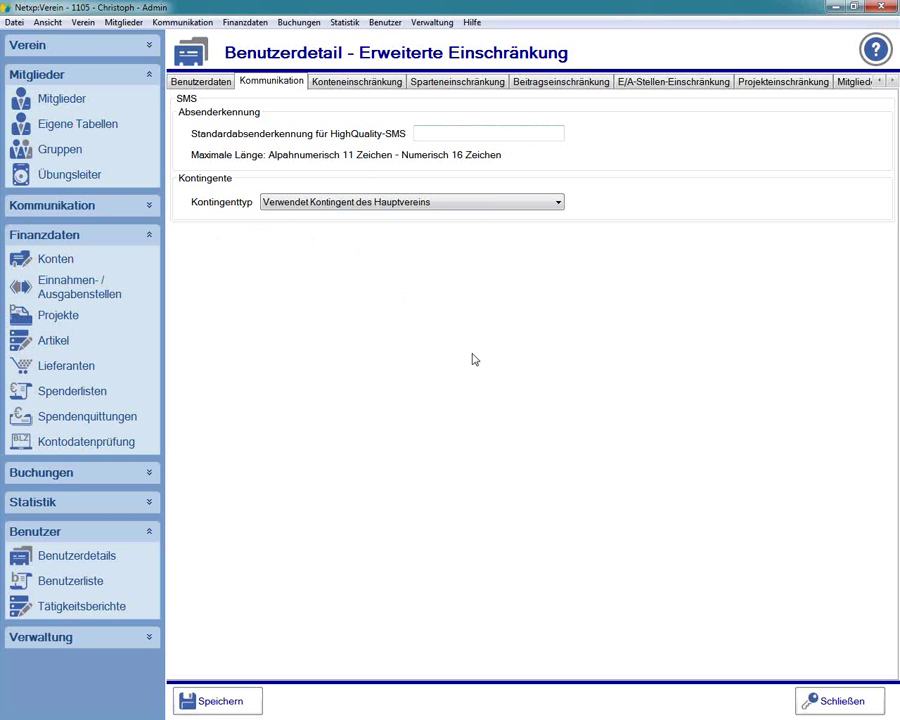
# Step: Review the user's restrictions on accounts, Sparten, Beiträge, E/A-Stellen, projects and Ansichten, and close the user details
pyautogui.click(373, 86)
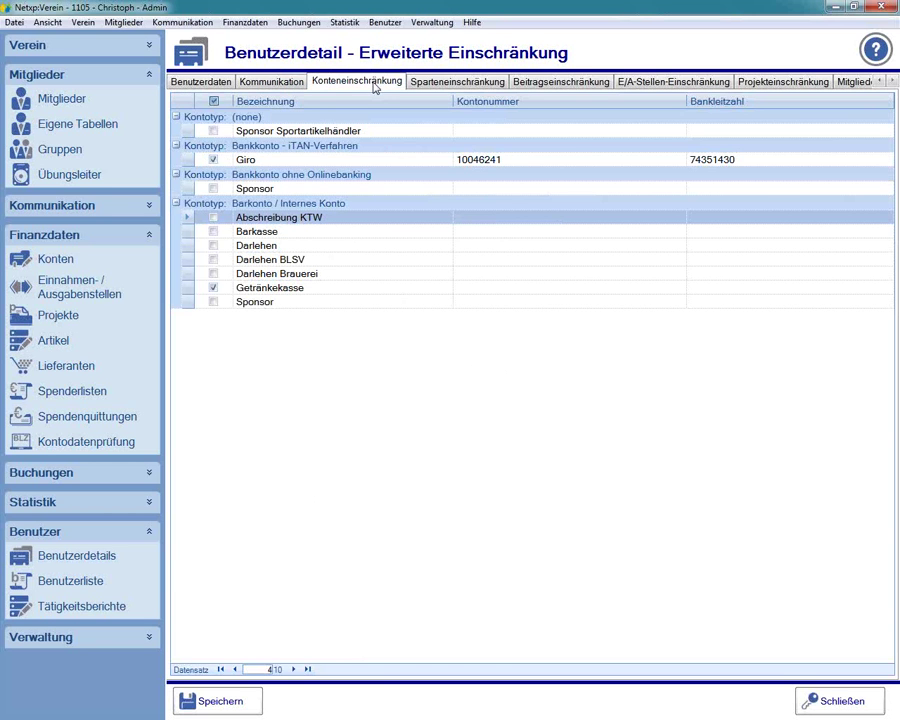
pyautogui.click(438, 82)
pyautogui.click(560, 82)
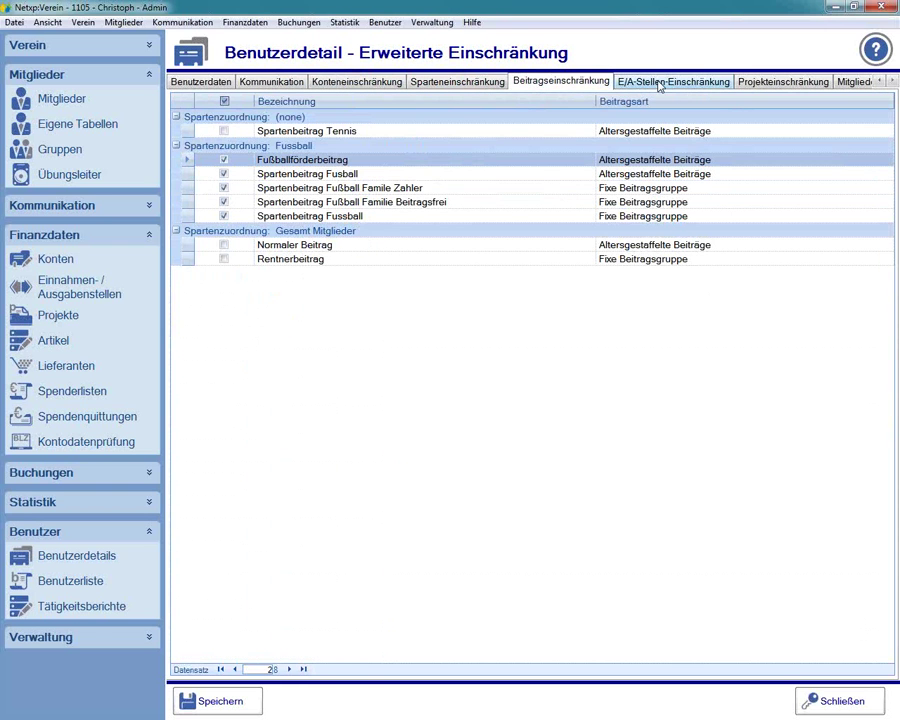
pyautogui.click(660, 84)
pyautogui.click(758, 82)
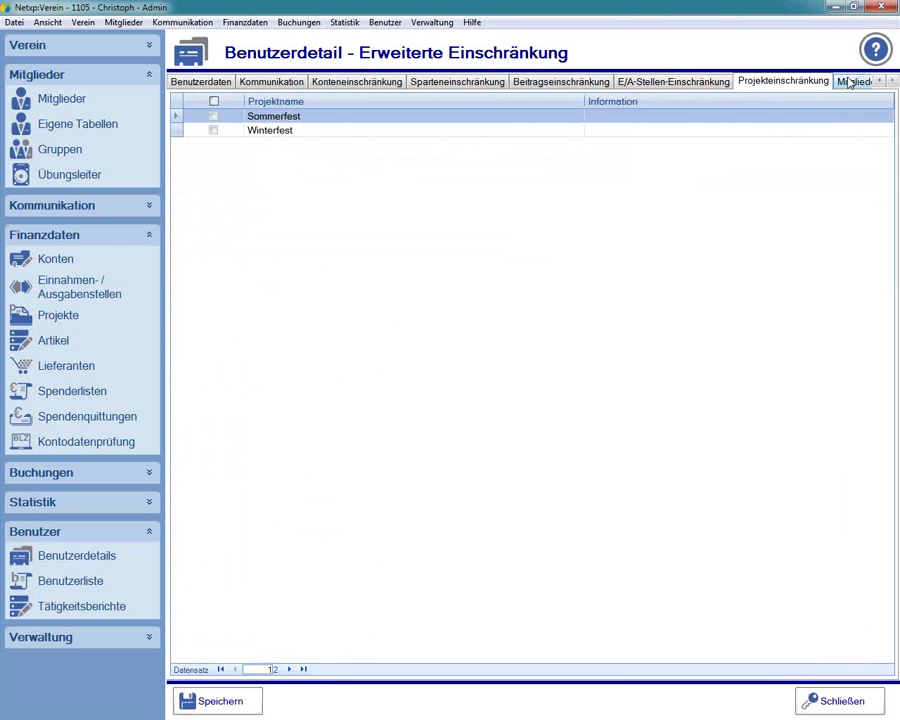
pyautogui.click(849, 82)
pyautogui.click(851, 82)
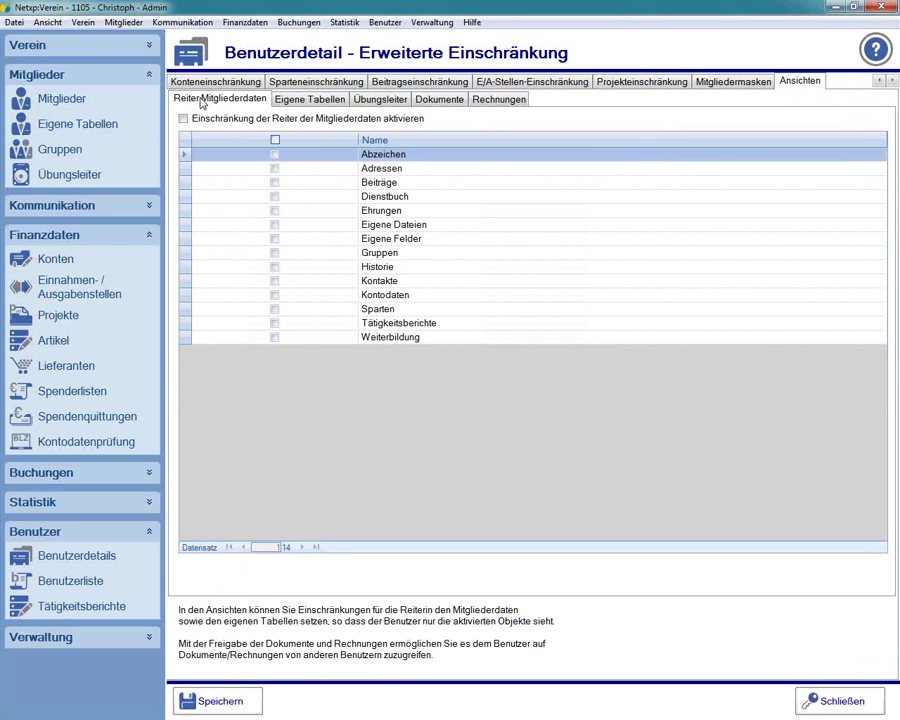
pyautogui.click(805, 698)
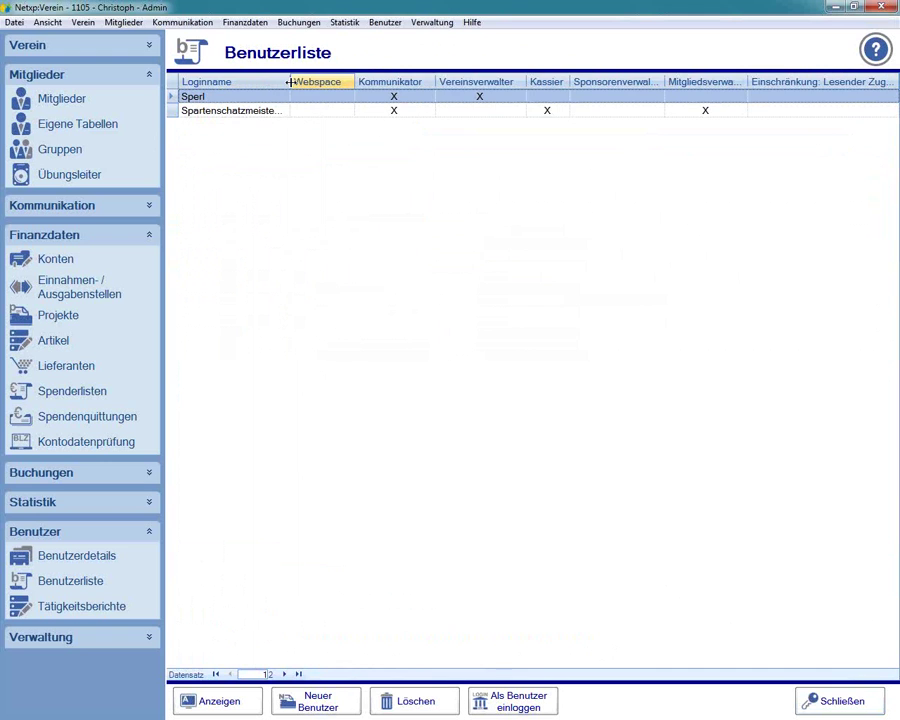
# Step: In the details of Spartenschatzmeister Fusball, enable Standardbenutzer with read-only access, clear Kommunikator and Mitgliederverwalter, and save
pyautogui.doubleClick(290, 81)
pyautogui.click(259, 113)
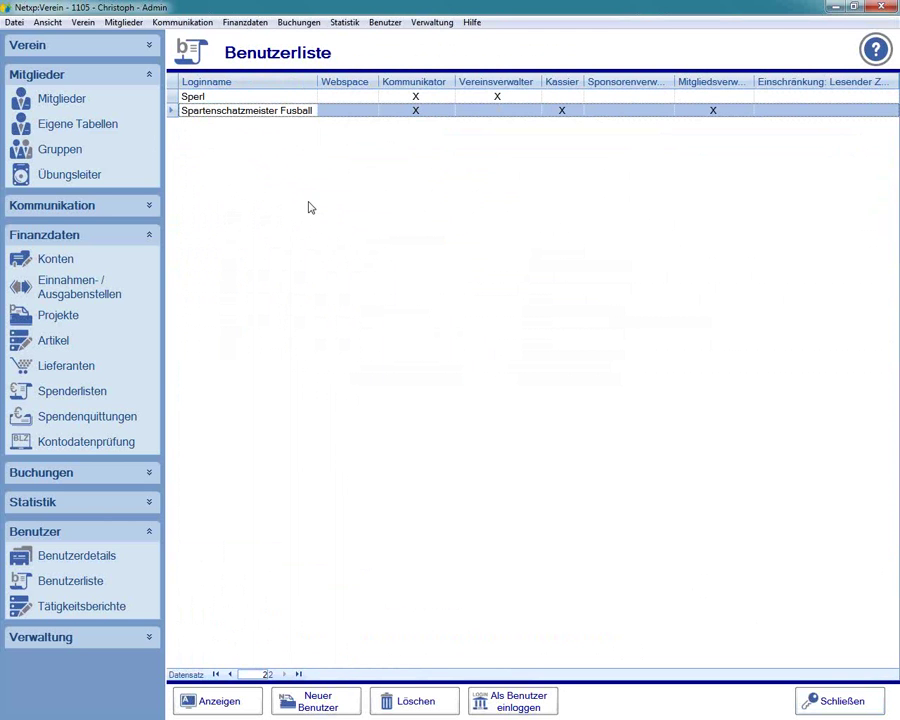
pyautogui.doubleClick(201, 114)
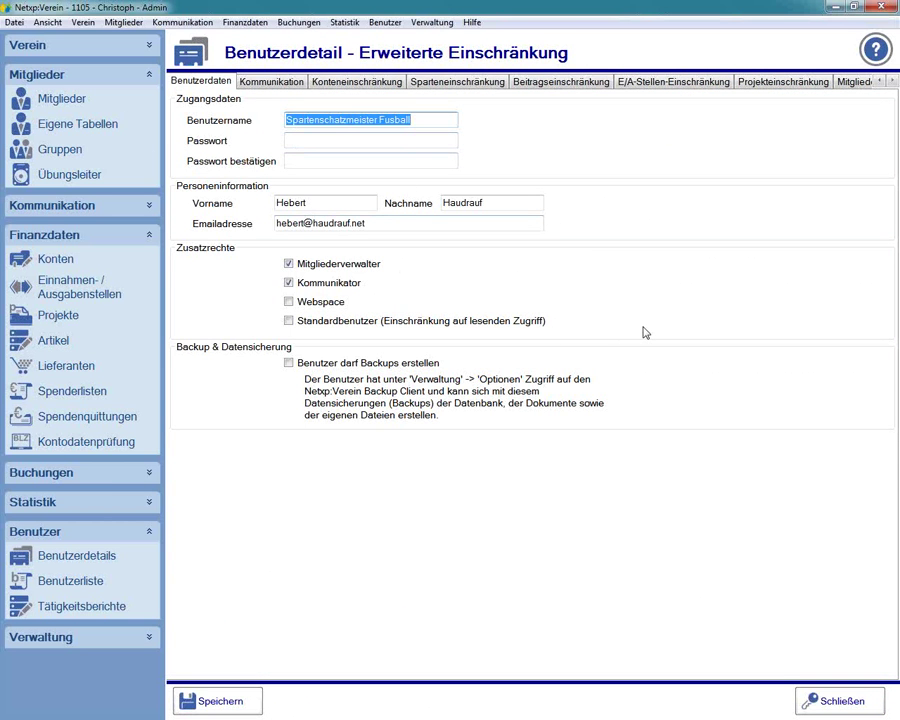
pyautogui.click(362, 321)
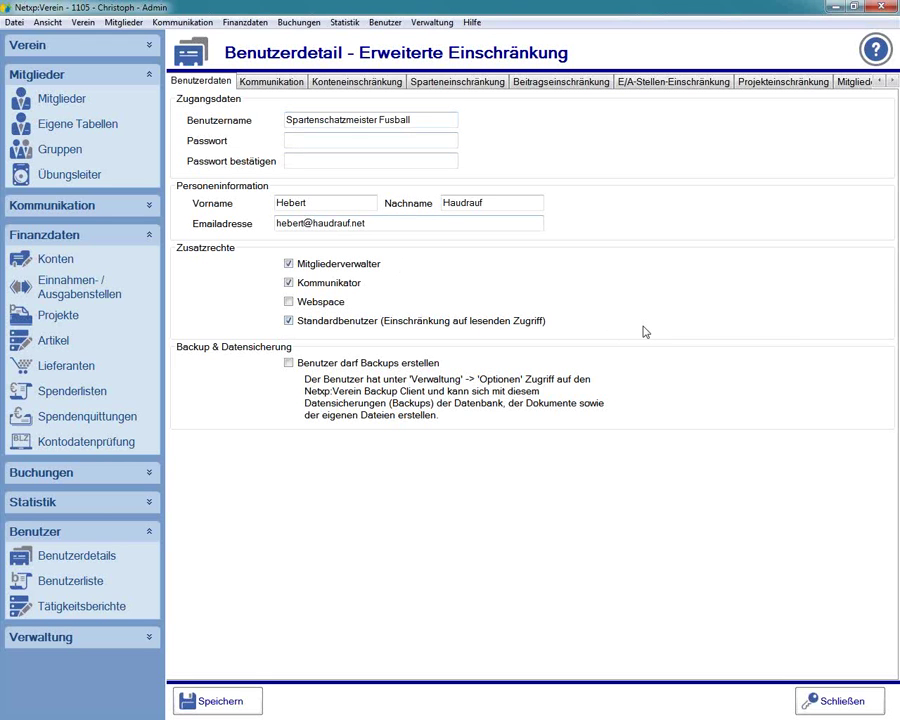
pyautogui.click(288, 283)
pyautogui.click(289, 264)
pyautogui.click(205, 700)
# Step: Log in as the user Spartenschatzmeister Fusball and open the Journal under Buchungen
pyautogui.click(215, 112)
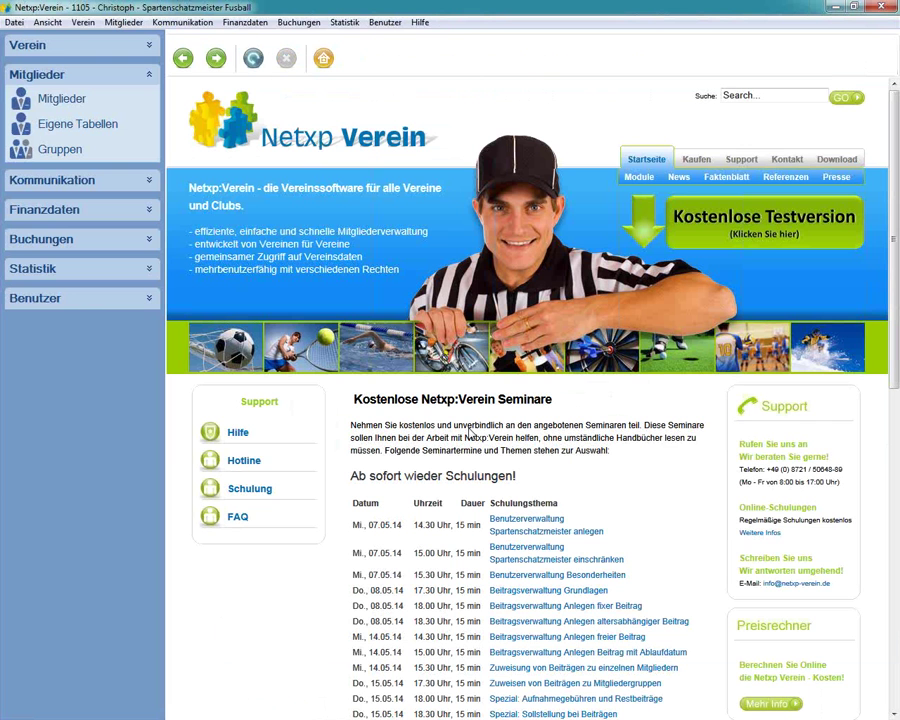
pyautogui.click(55, 245)
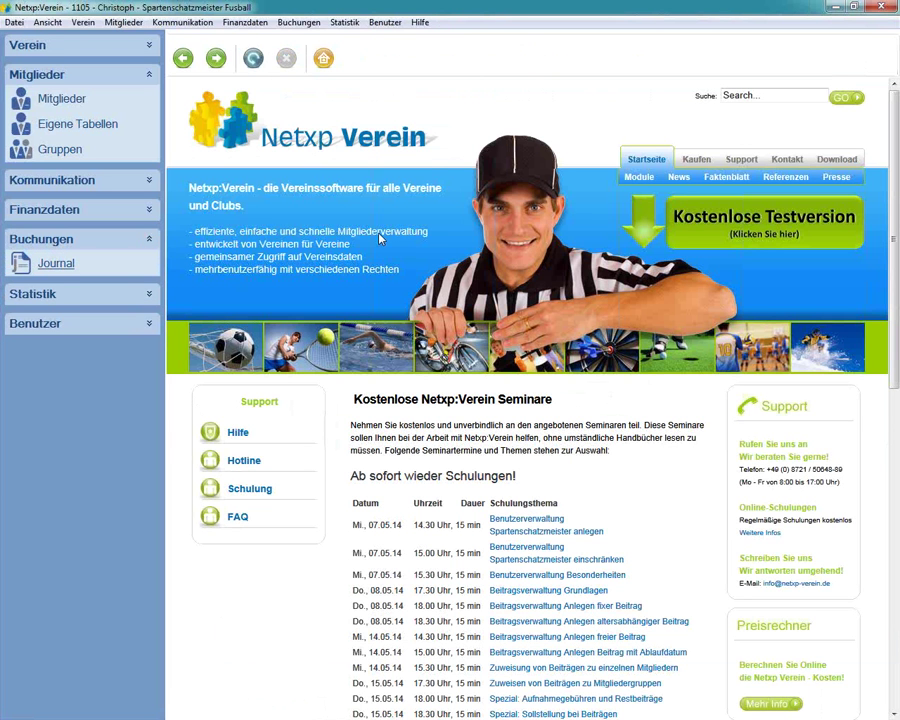
pyautogui.click(55, 262)
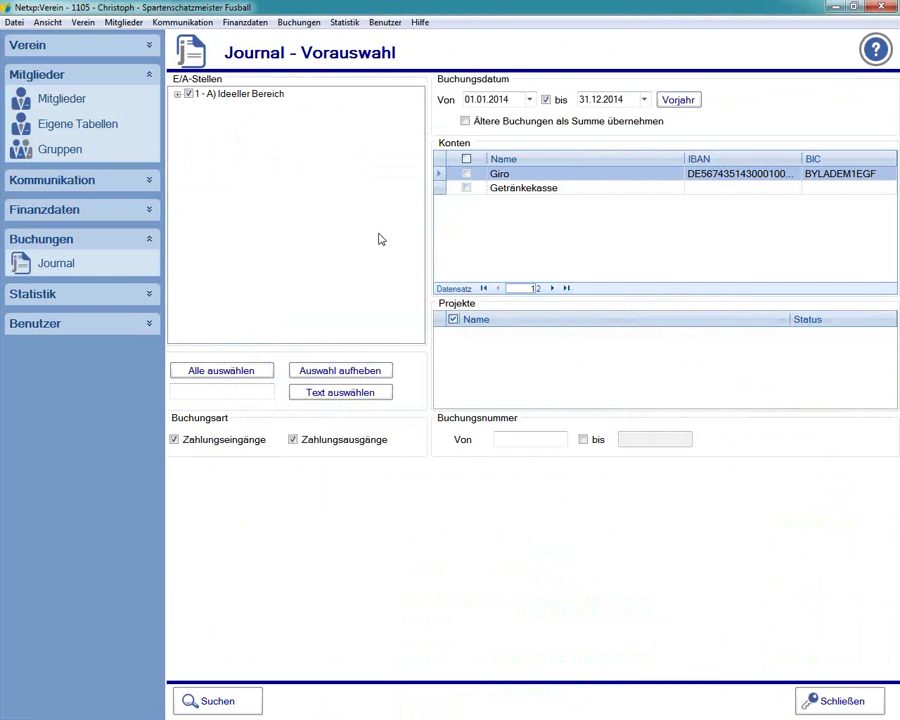
# Step: Expand the E/A-Stellen tree down to Beiträge an Verbände Fussball and Löhne Fussball to check the accessible entries
pyautogui.click(177, 94)
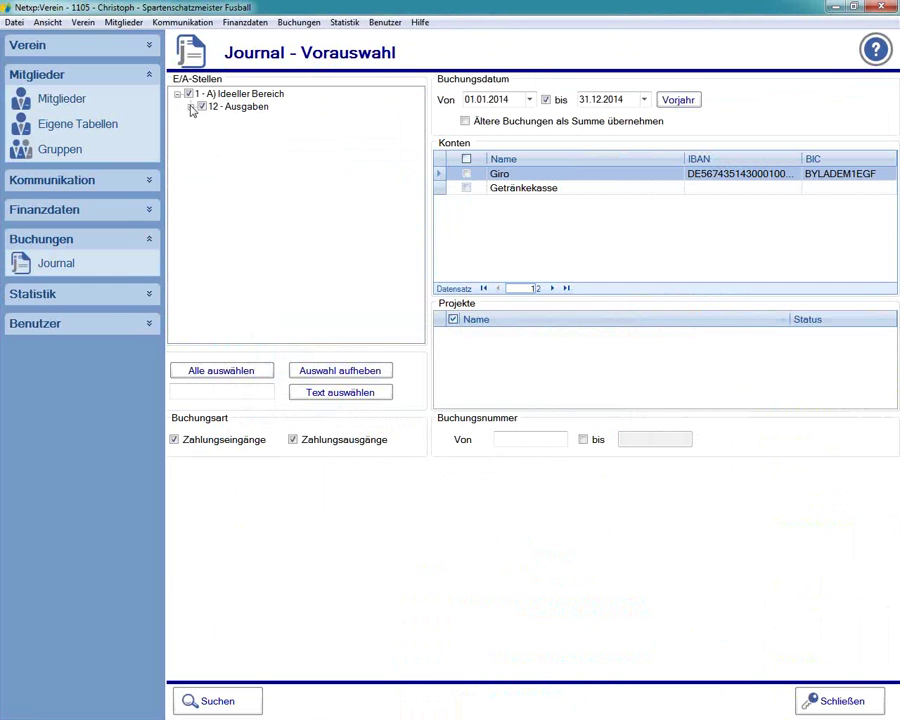
pyautogui.click(190, 106)
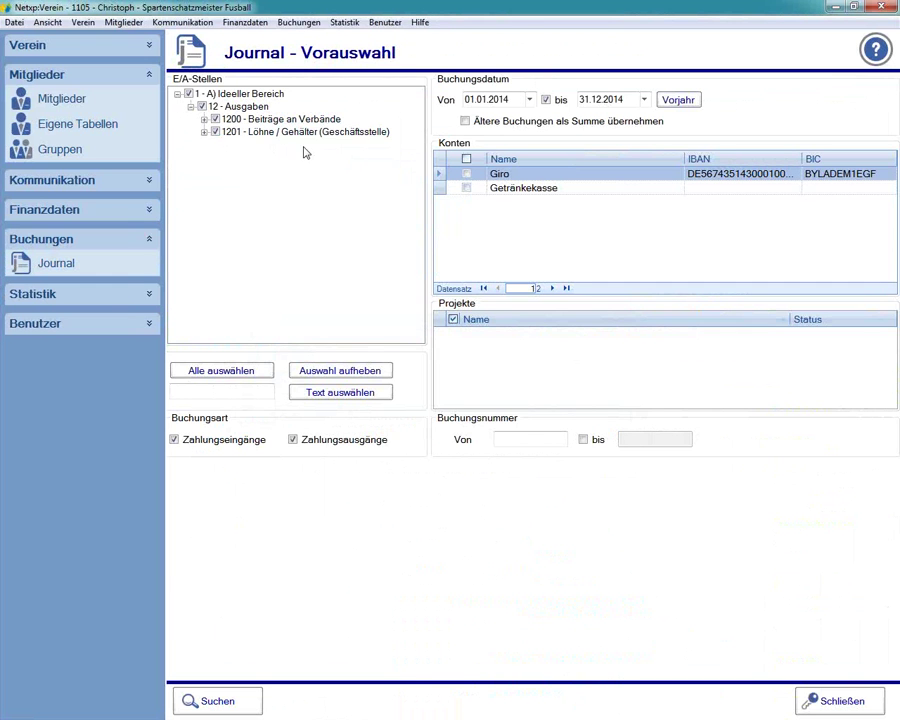
pyautogui.click(204, 119)
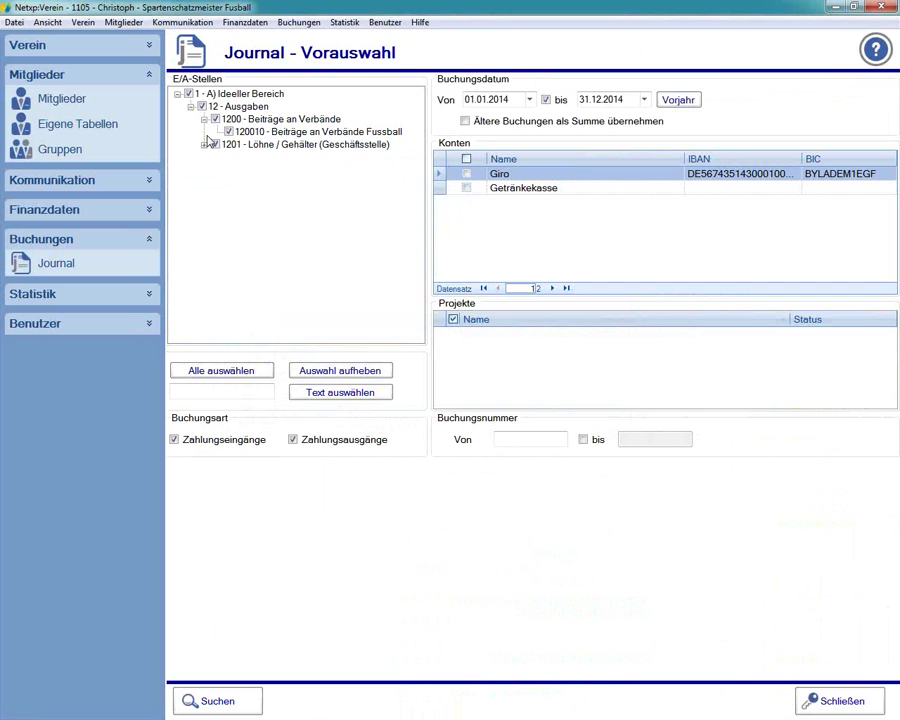
pyautogui.click(204, 145)
pyautogui.click(262, 158)
pyautogui.click(275, 131)
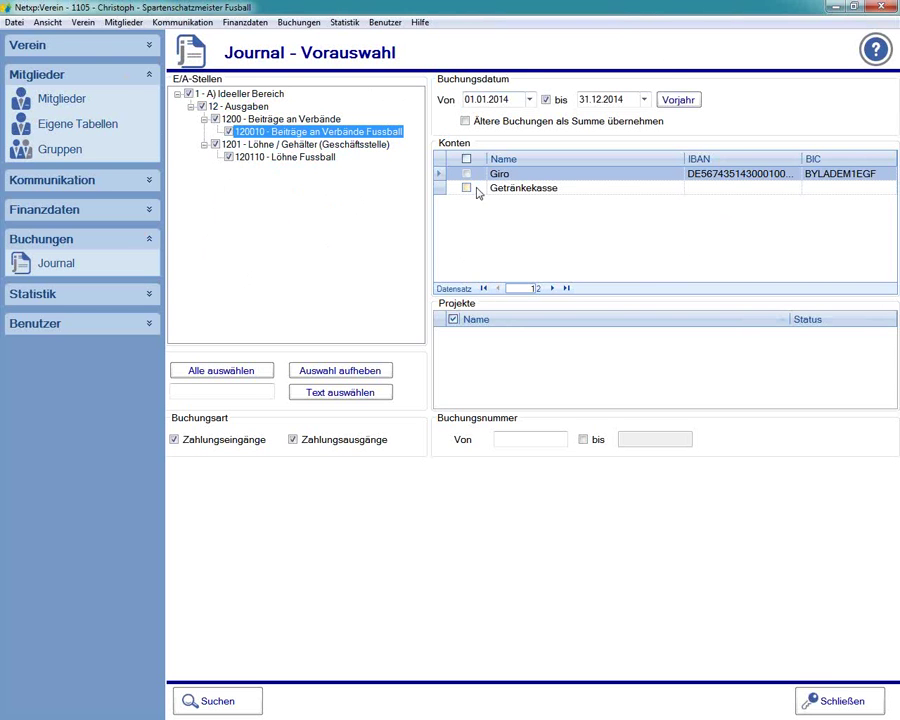
# Step: Try to run the journal search and select both accounts, Giro and Getränkekasse, for it
pyautogui.click(209, 700)
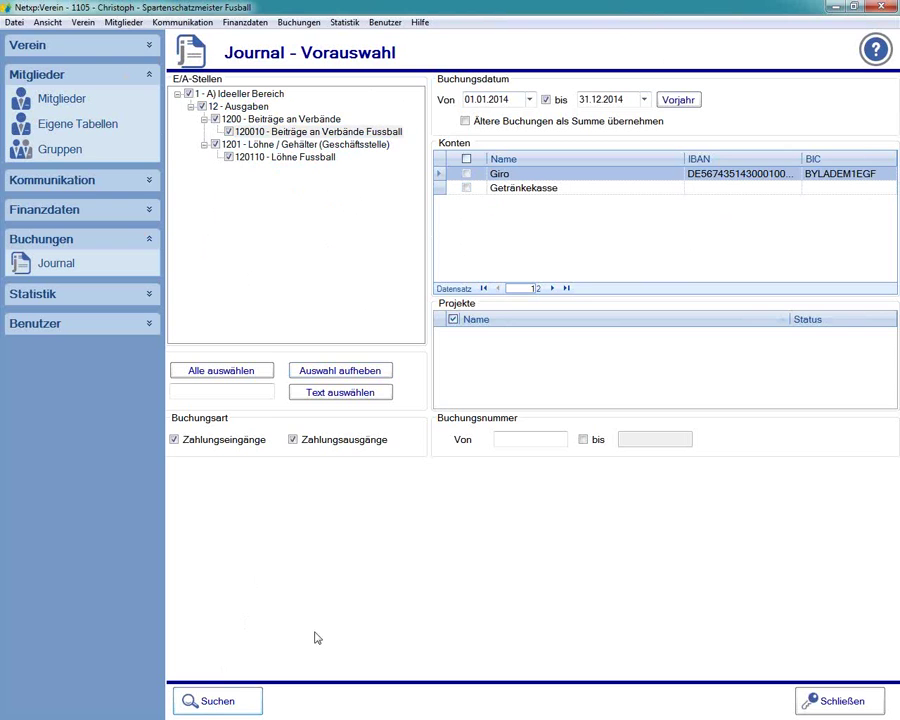
pyautogui.press('Escape')
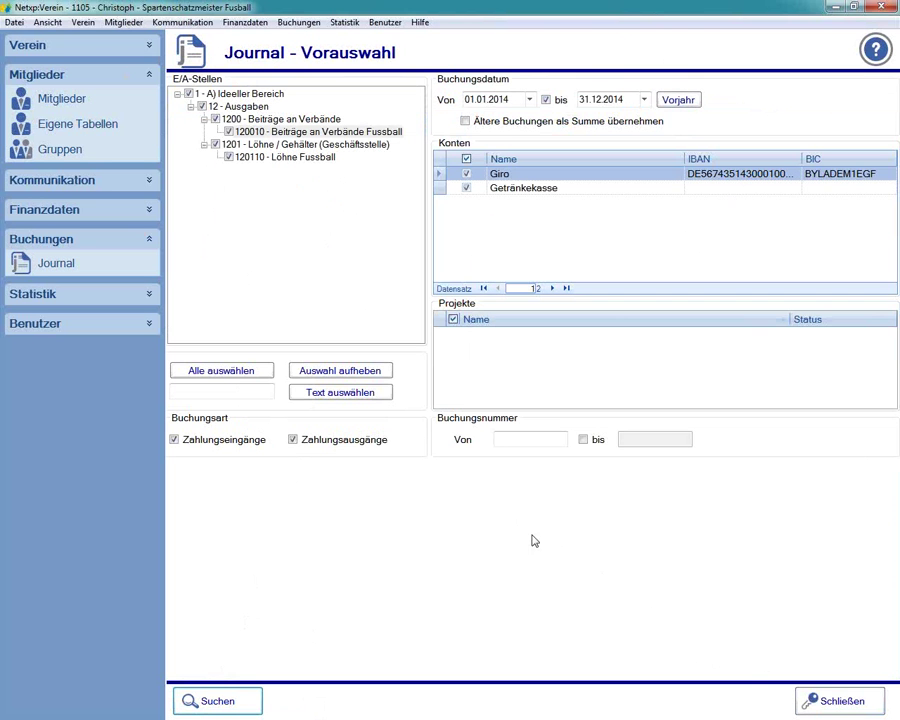